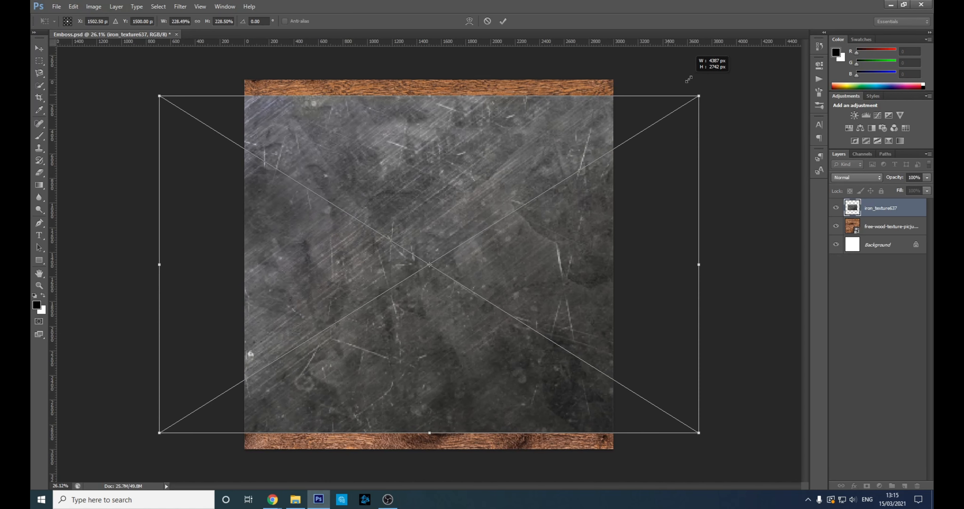
Apply the iron texture's enlarged size over the canvas and add a text box containing "Smooth" across the middle
key(Return)
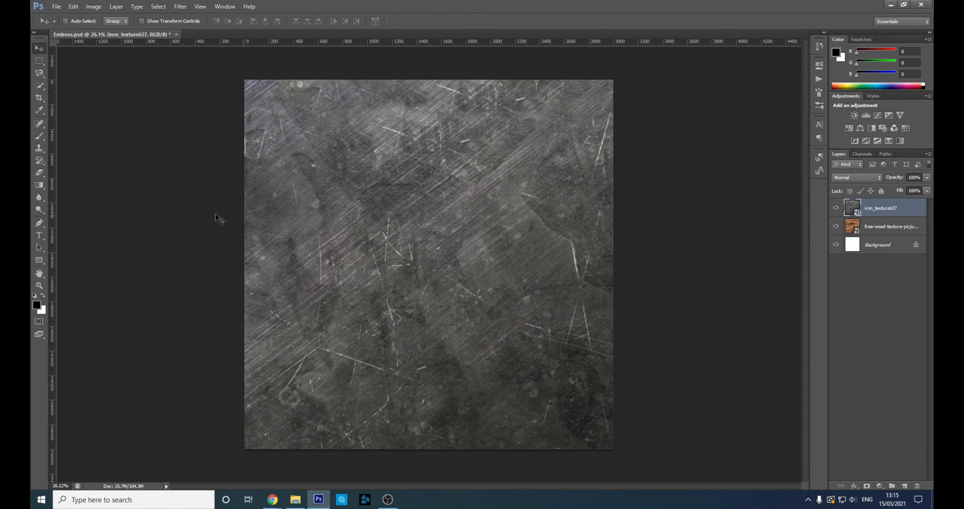
click(39, 235)
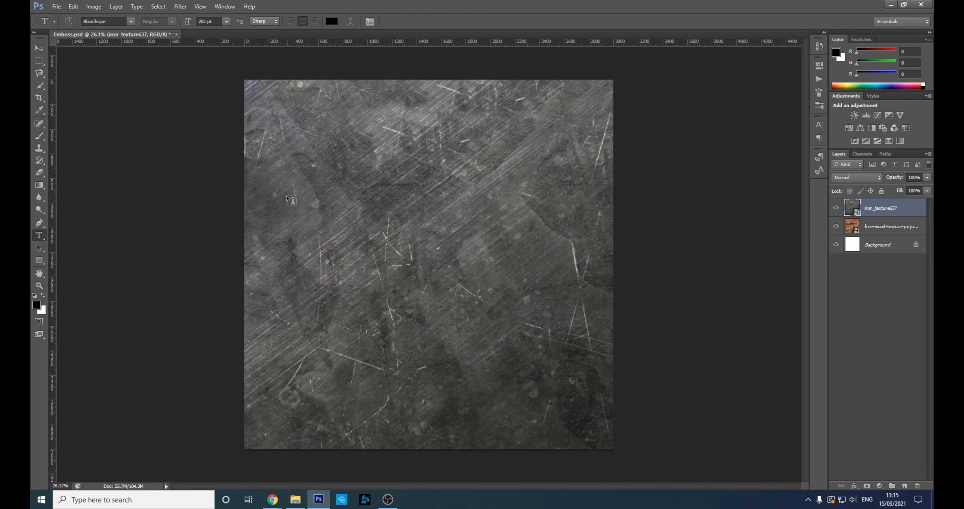
drag(275, 177, 589, 375)
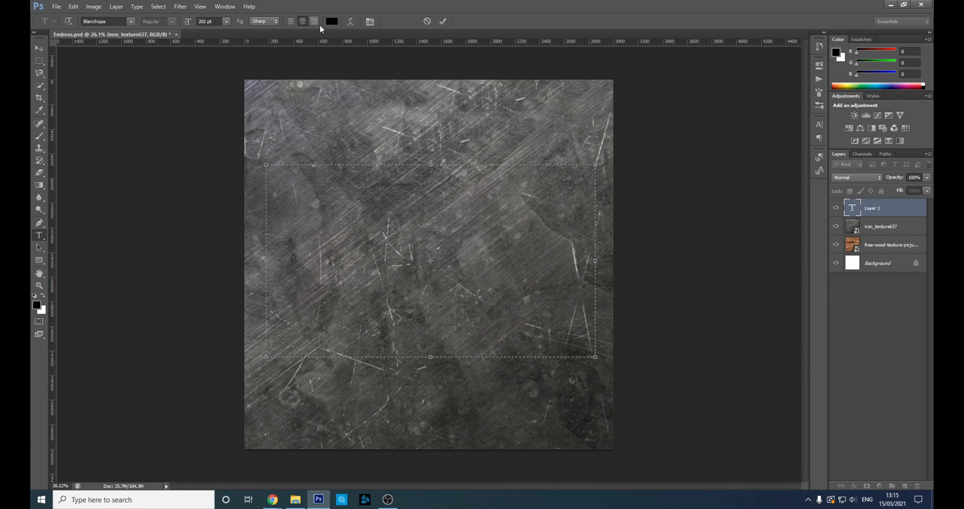
text(Smooth)
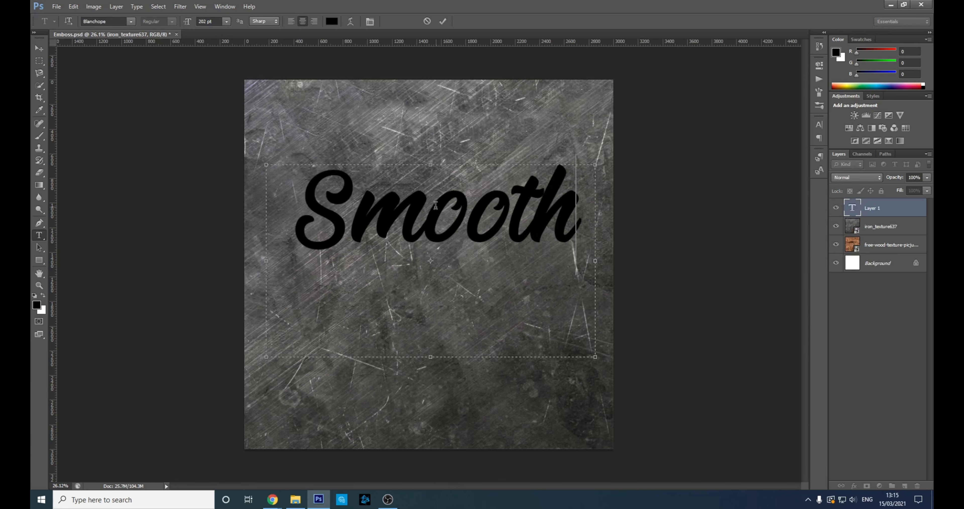
Recolor the whole word "Smooth" white and move it down towards the center of the canvas
key(ctrl+a)
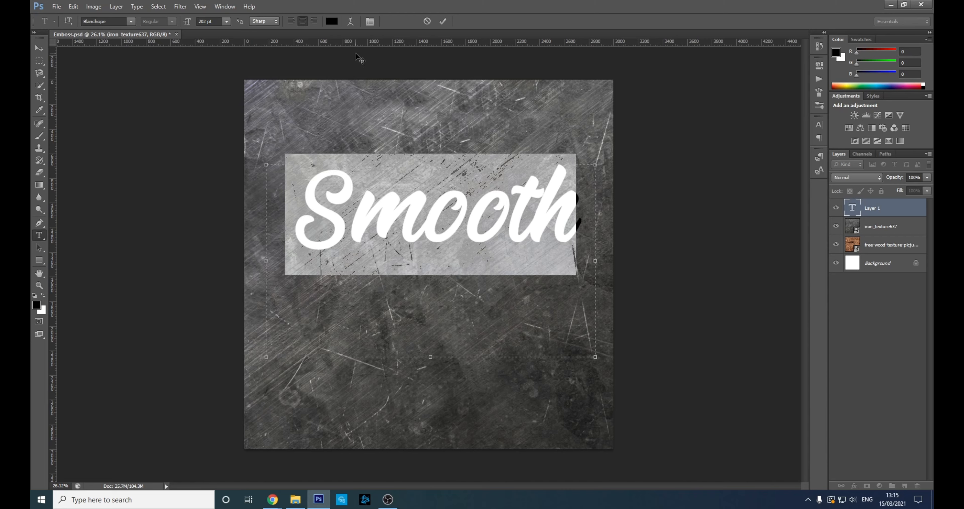
click(331, 21)
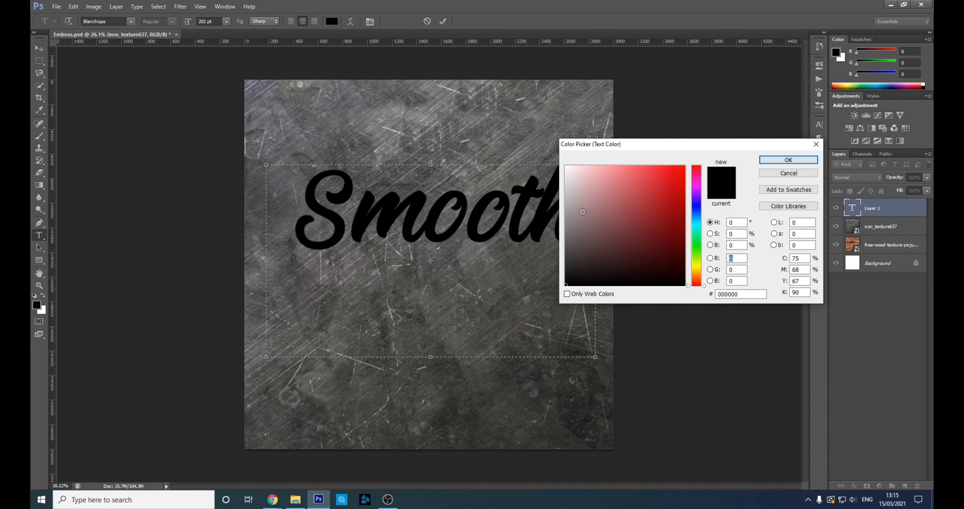
drag(566, 167, 523, 146)
click(788, 161)
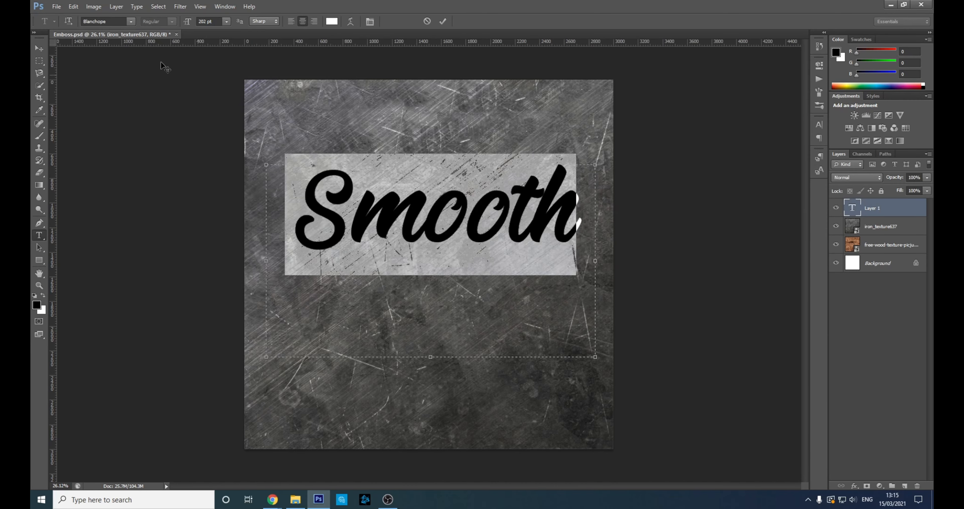
click(40, 49)
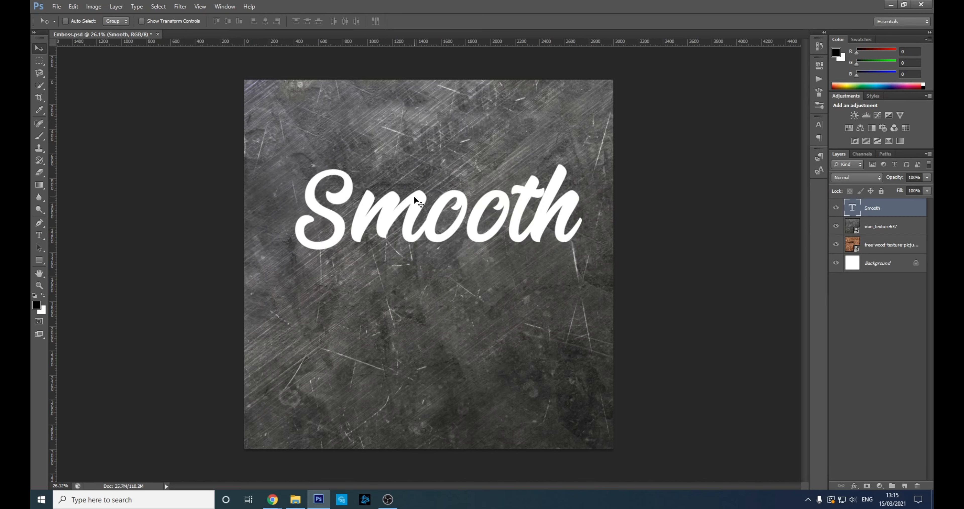
drag(426, 193, 419, 236)
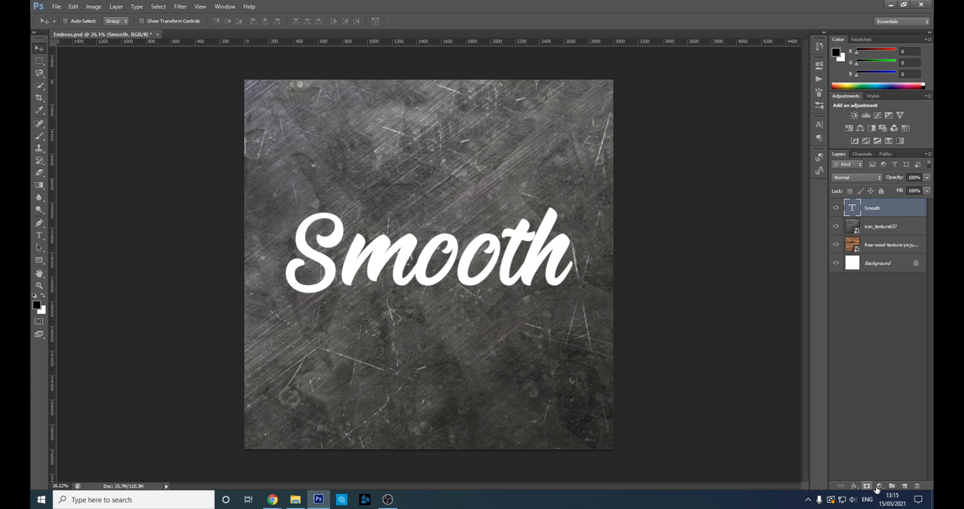
Add an inner shadow to the Smooth text layer with 85% opacity, 4 px distance, 11% choke and 18 px size
click(855, 485)
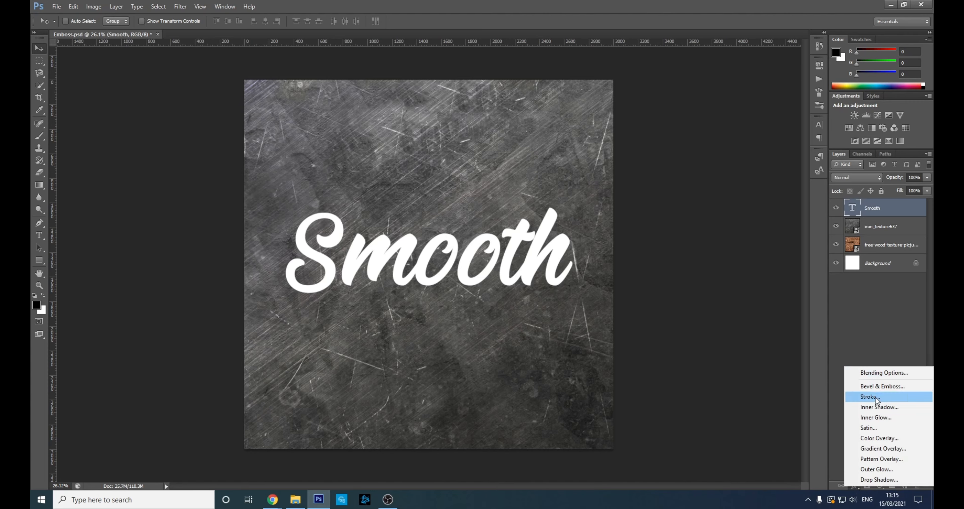
click(878, 407)
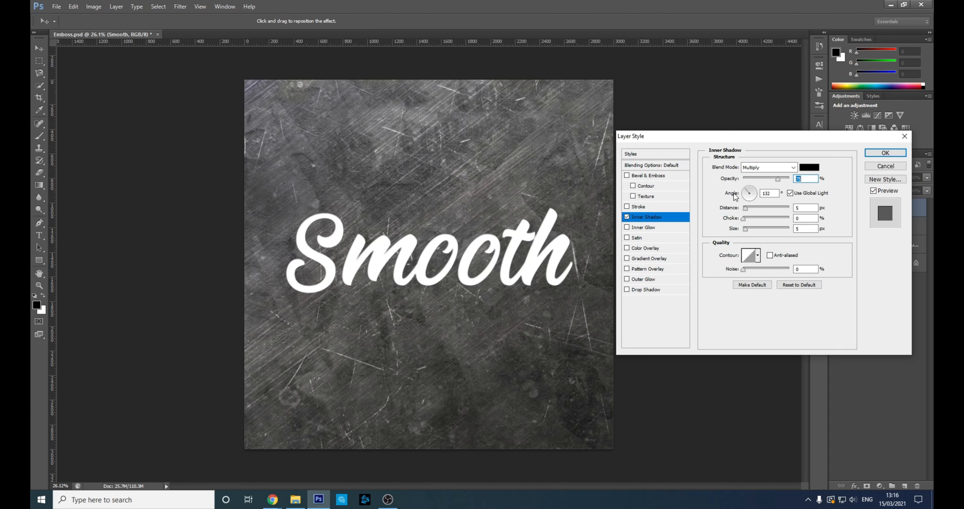
drag(777, 179, 782, 180)
drag(745, 207, 746, 212)
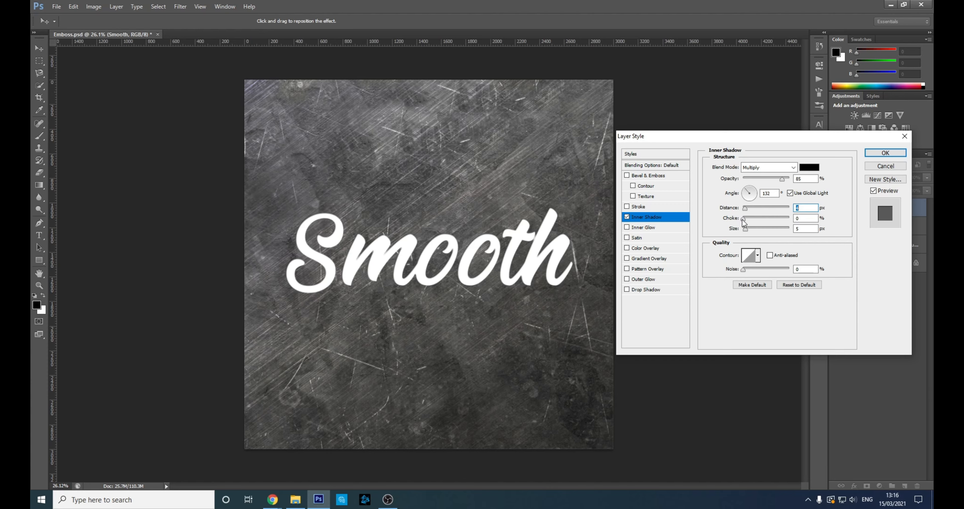
drag(743, 218, 750, 221)
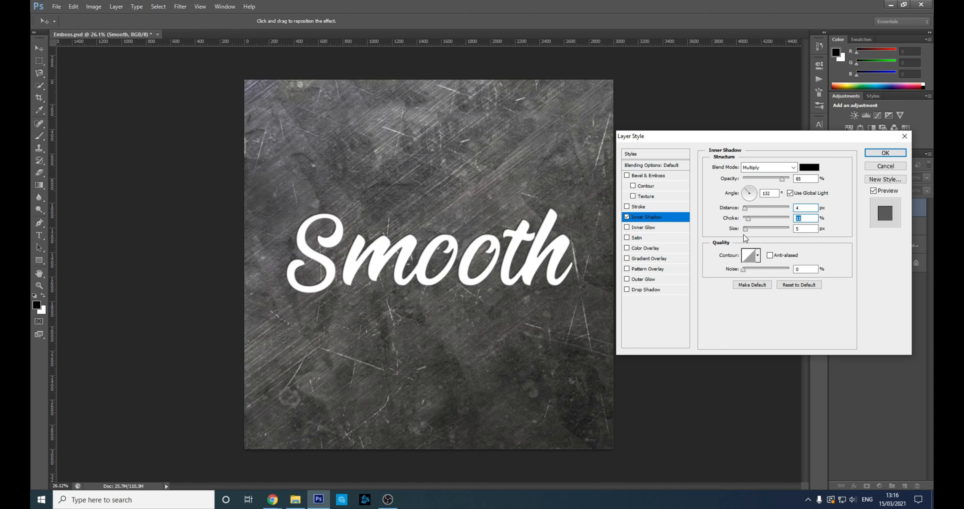
drag(745, 229, 750, 229)
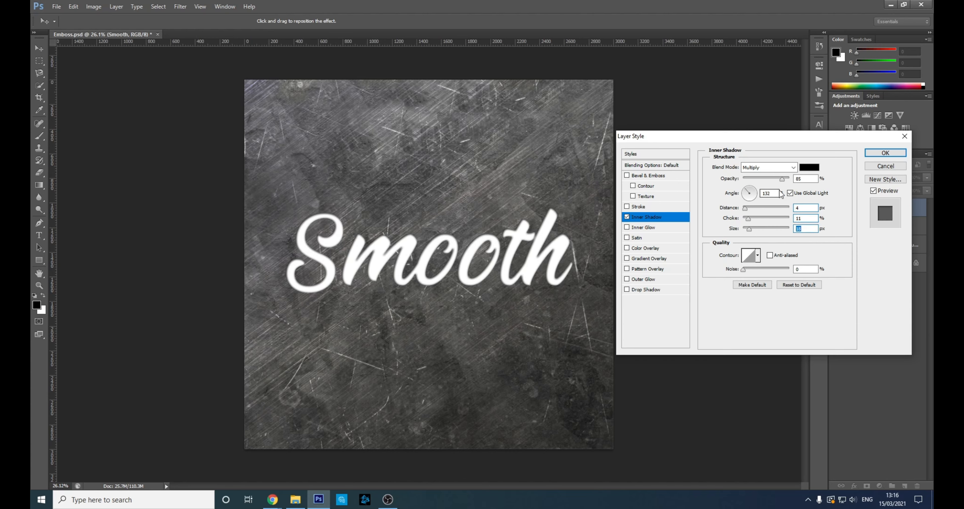
Strengthen the inner shadow to 100% opacity and 8 px distance with a higher choke, and apply the layer style
drag(782, 179, 793, 179)
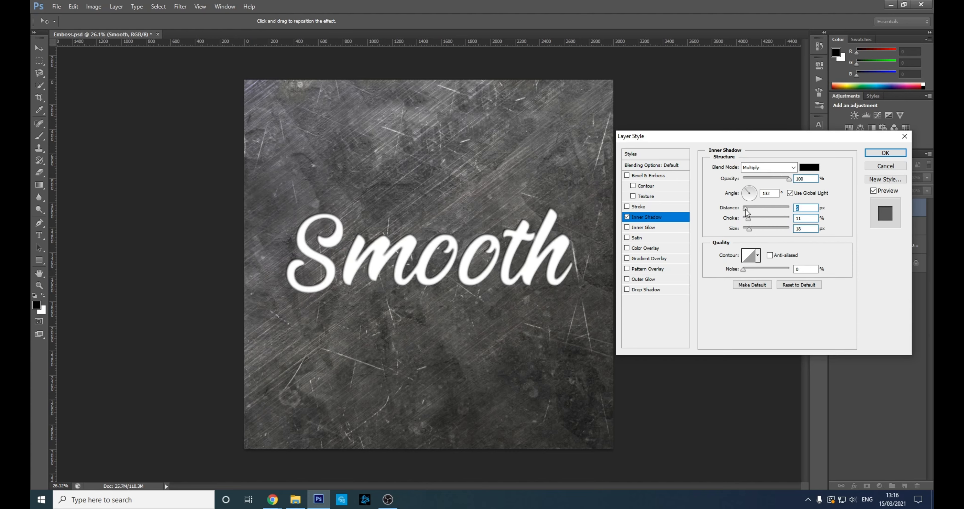
drag(746, 212, 755, 216)
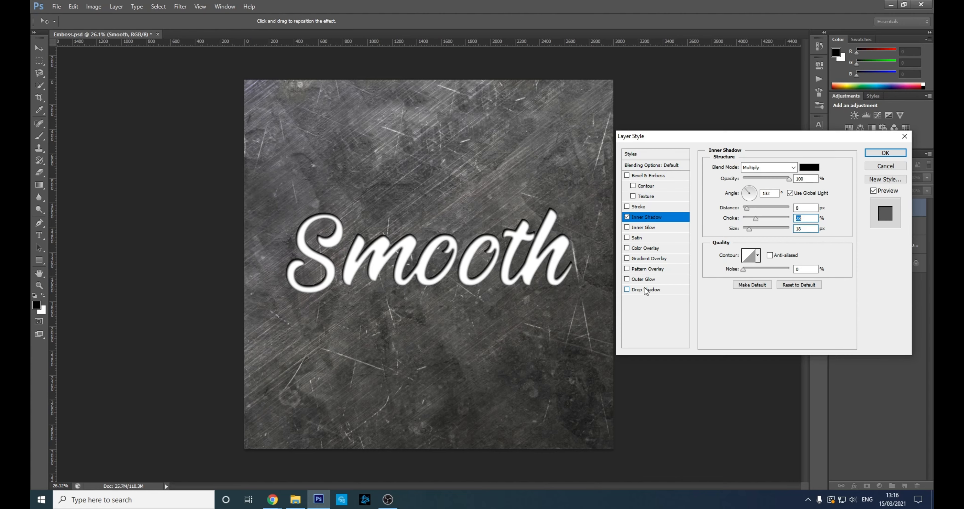
click(879, 154)
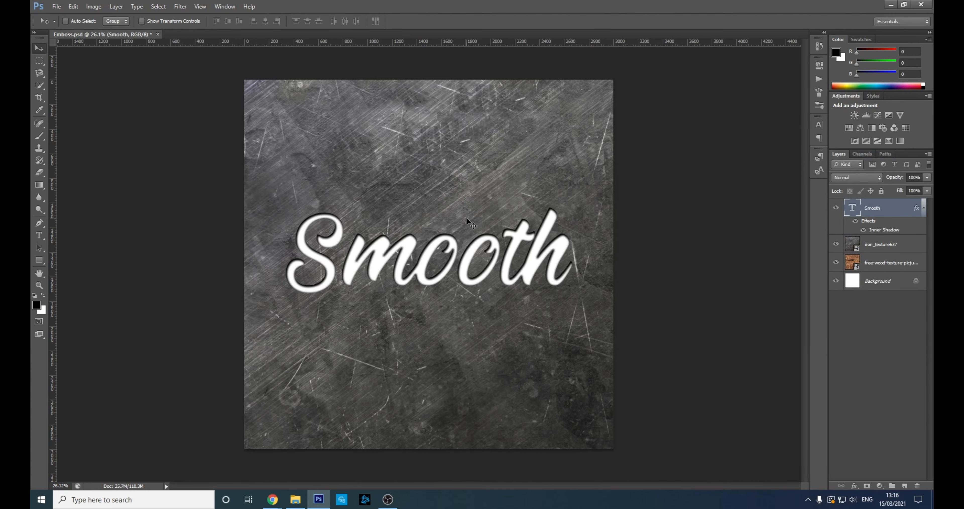
Set the blend mode of the Smooth text layer to Overlay
click(848, 178)
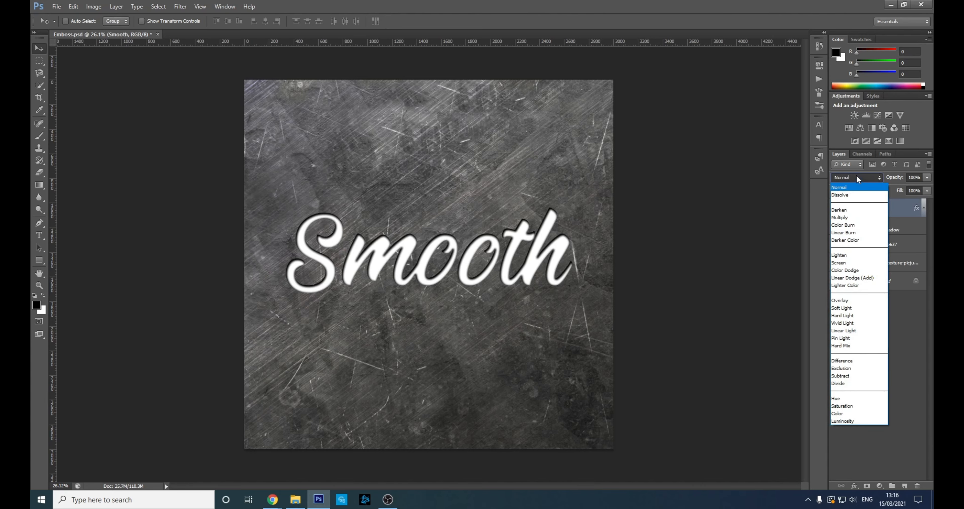
click(853, 301)
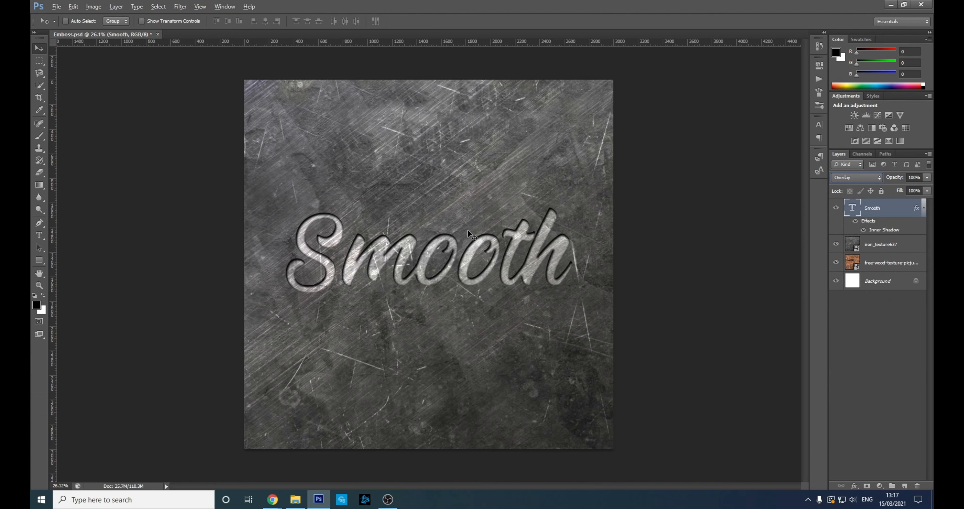
scroll(473, 239, up, 1)
scroll(473, 239, up, 5)
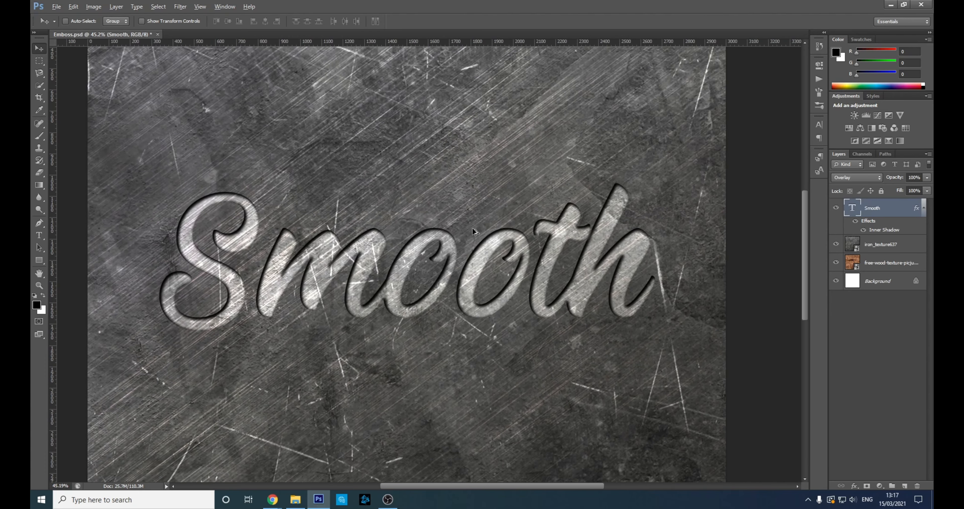
scroll(473, 228, down, 2)
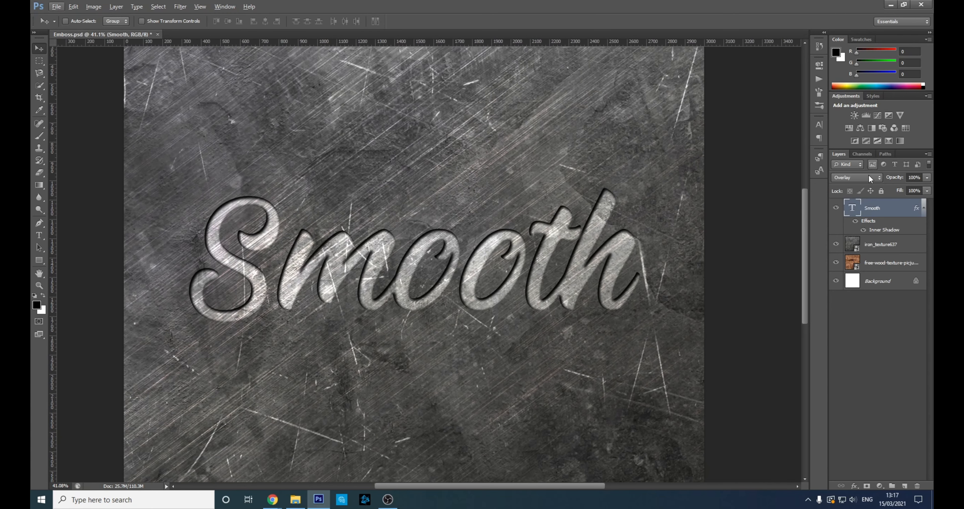
Try the Soft Light and Hard Light blend modes on the Smooth text layer and return it to Overlay
click(858, 177)
click(855, 313)
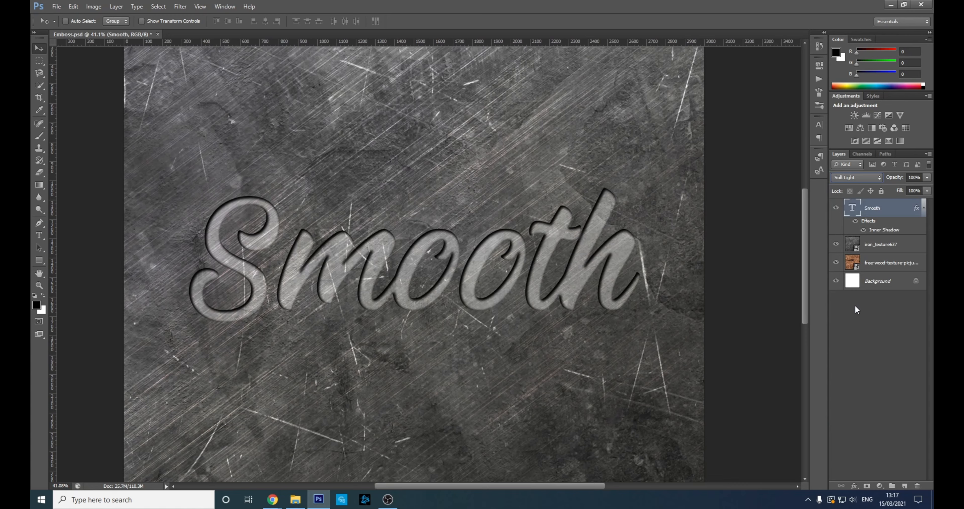
click(850, 177)
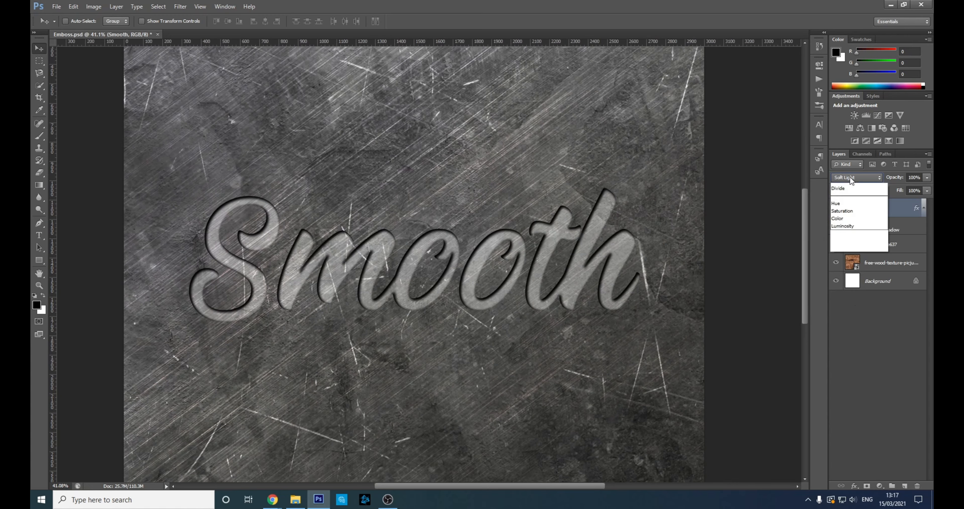
click(854, 318)
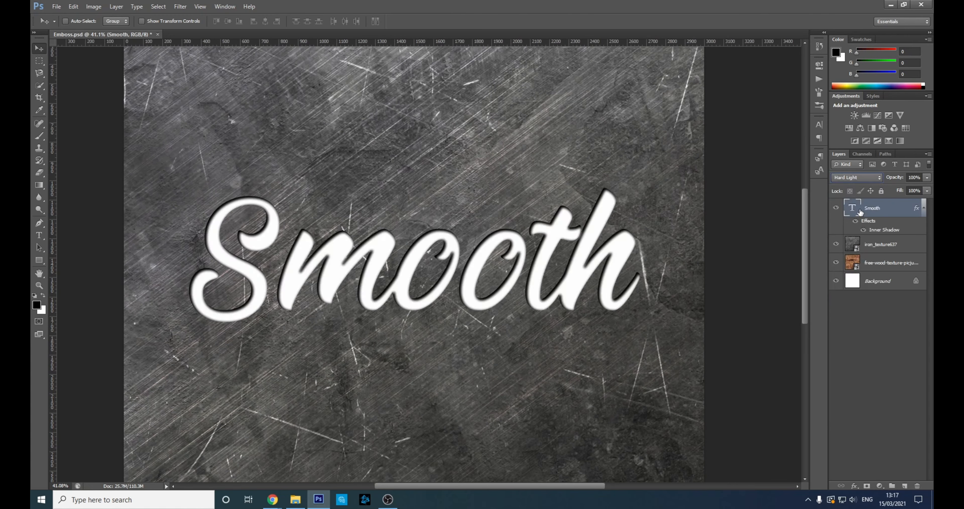
click(861, 178)
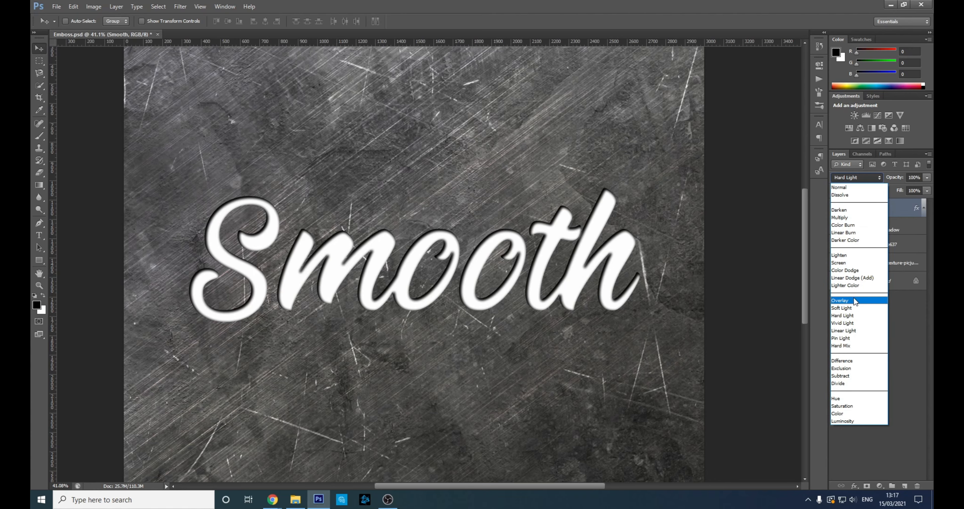
click(855, 301)
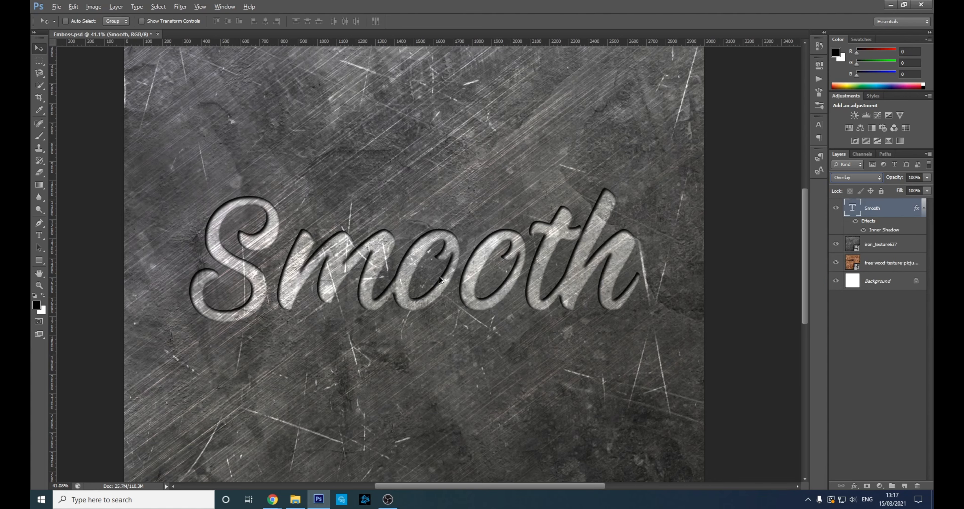
Examine how the text's edges and inner shadow blend with the iron texture at different magnifications
scroll(468, 274, up, 2)
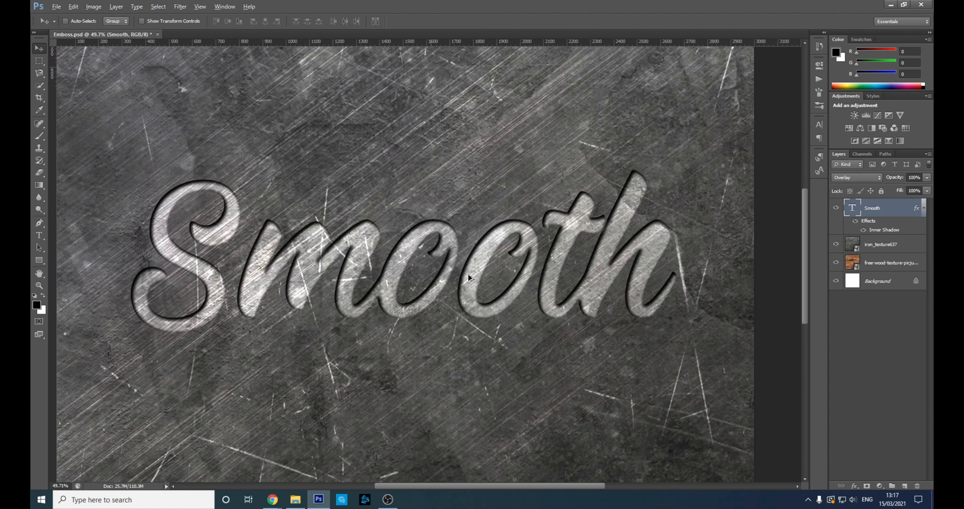
scroll(468, 264, down, 3)
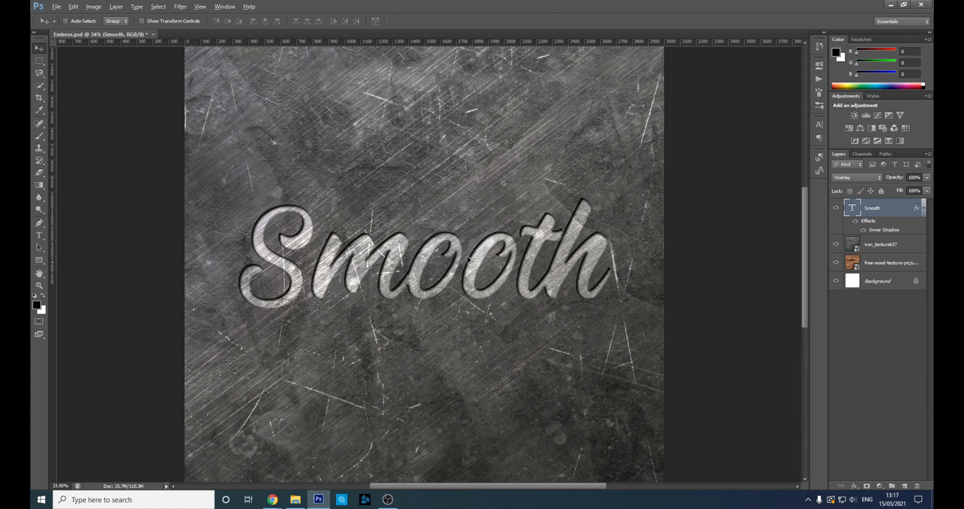
scroll(467, 255, up, 1)
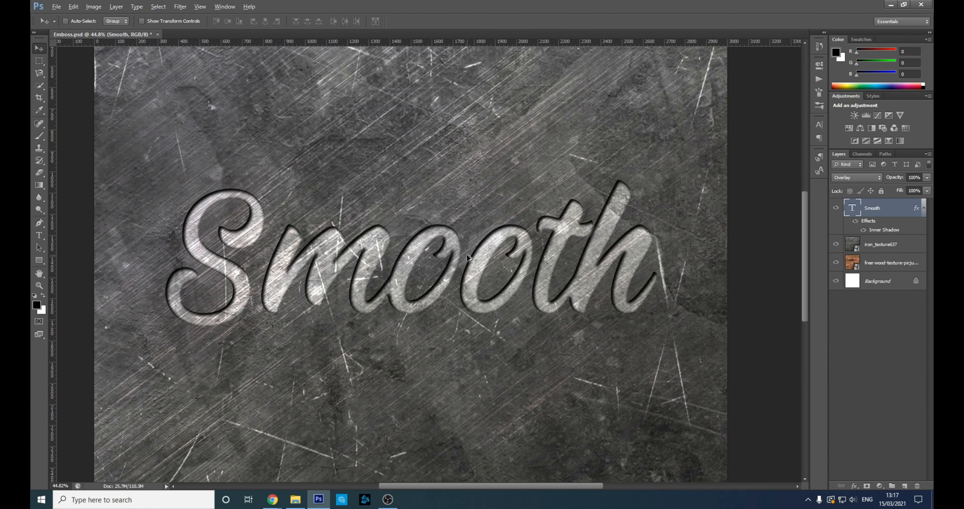
scroll(467, 254, up, 1)
scroll(467, 252, down, 2)
scroll(460, 238, down, 2)
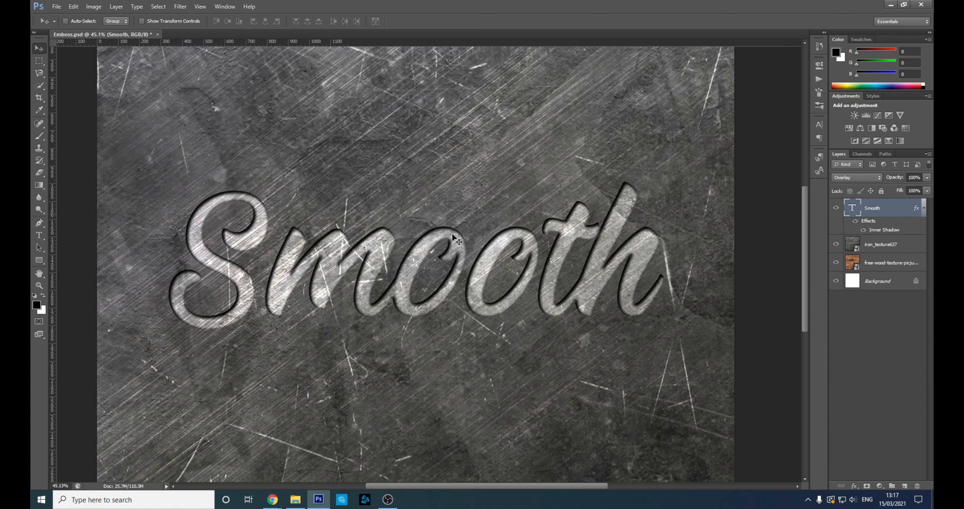
scroll(451, 240, up, 2)
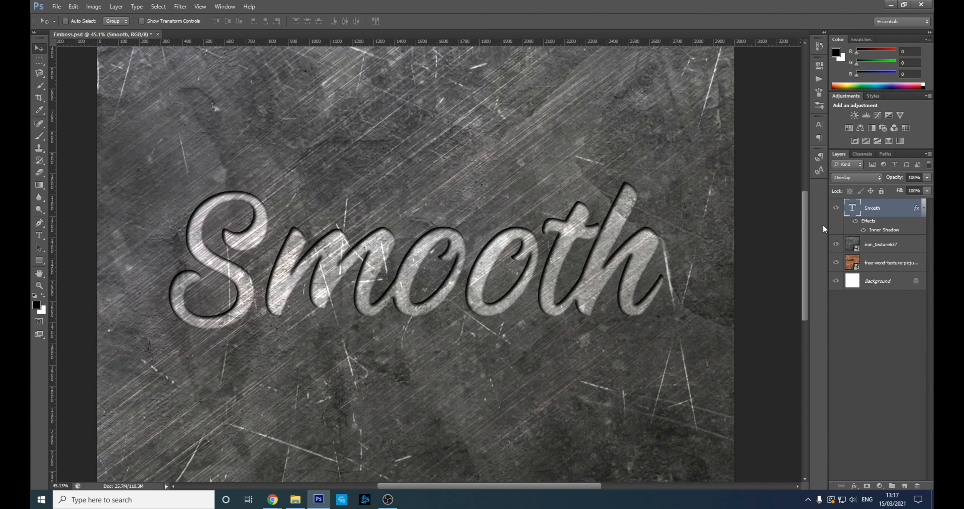
Try near-black (0d0d0d) as the color of the word "Smooth" and return it to white (ffffff)
click(39, 235)
drag(200, 265, 656, 267)
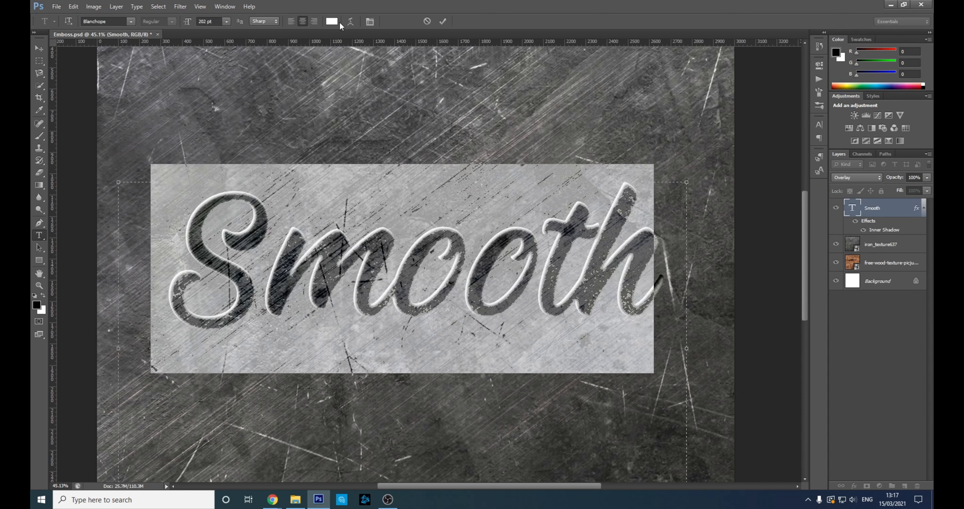
click(332, 21)
click(542, 309)
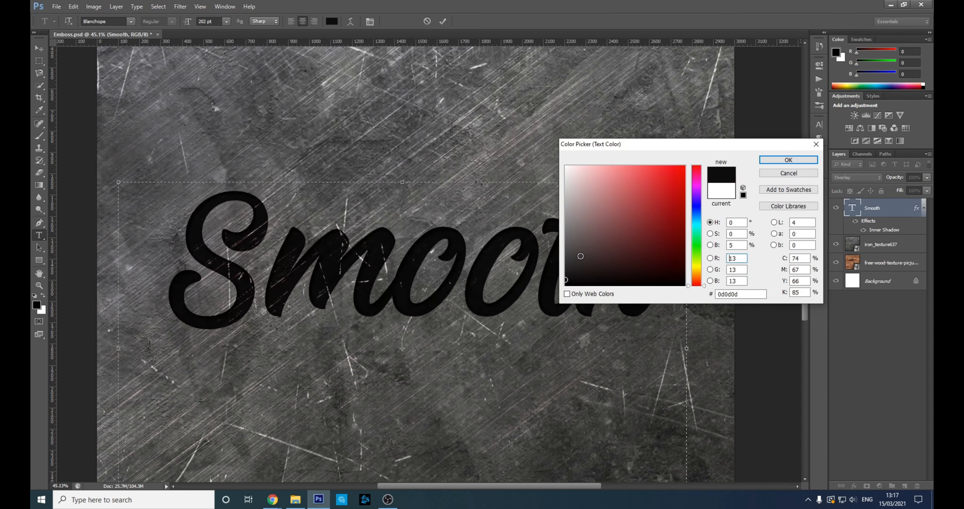
click(505, 137)
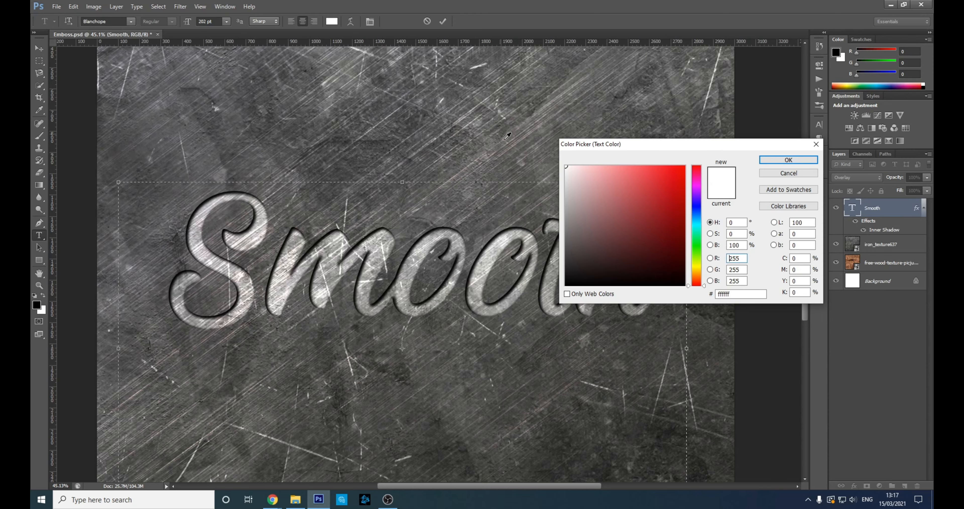
click(788, 160)
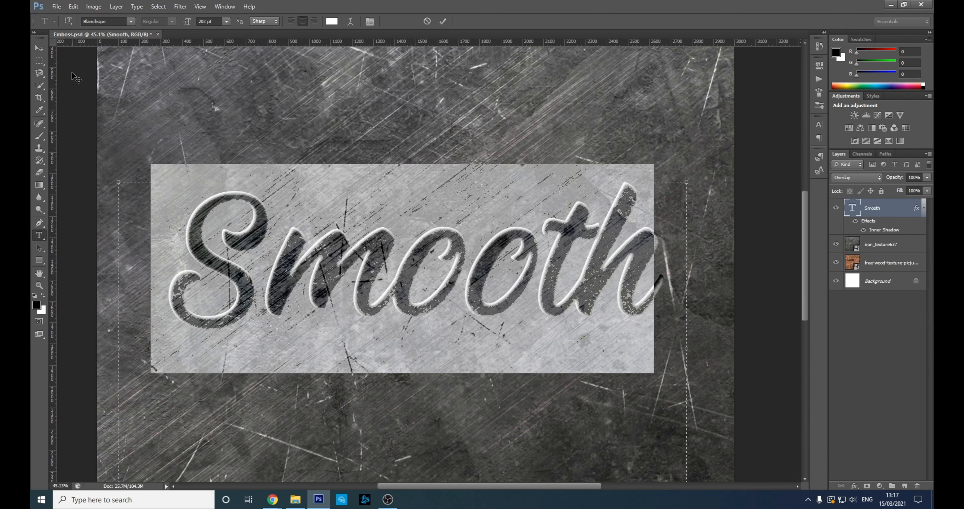
Finish the text edit and inspect the "Smooth" effect on the iron texture, both as a whole and up close
click(41, 49)
key(ctrl+0)
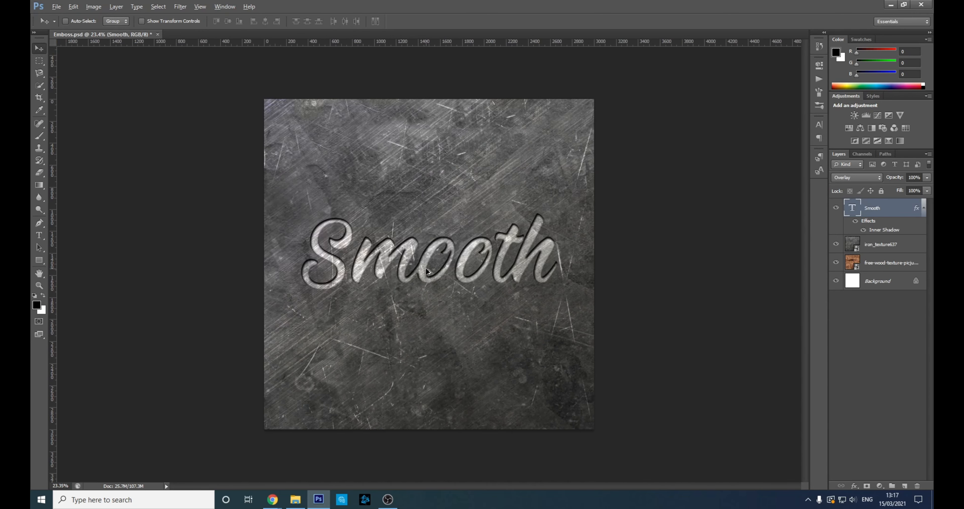
scroll(428, 270, up, 2)
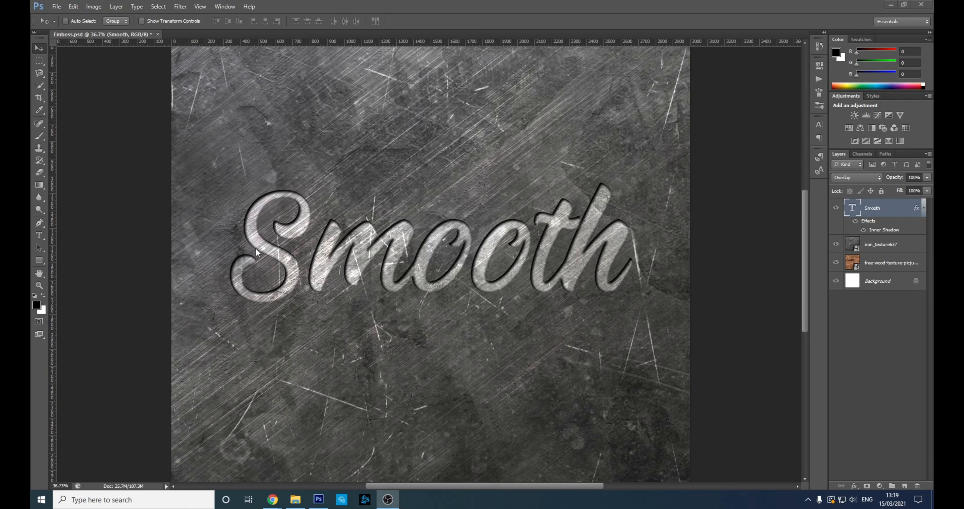
scroll(381, 267, up, 6)
scroll(394, 209, down, 5)
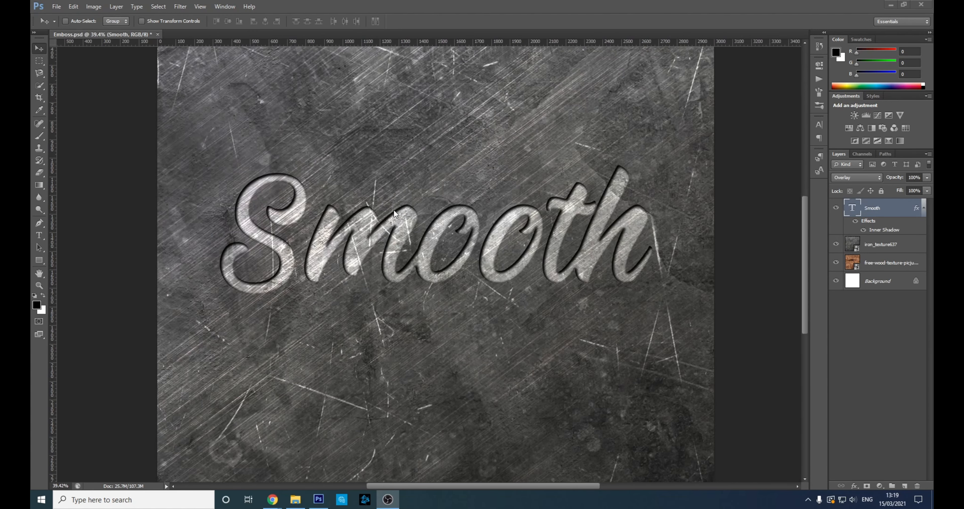
scroll(394, 209, up, 3)
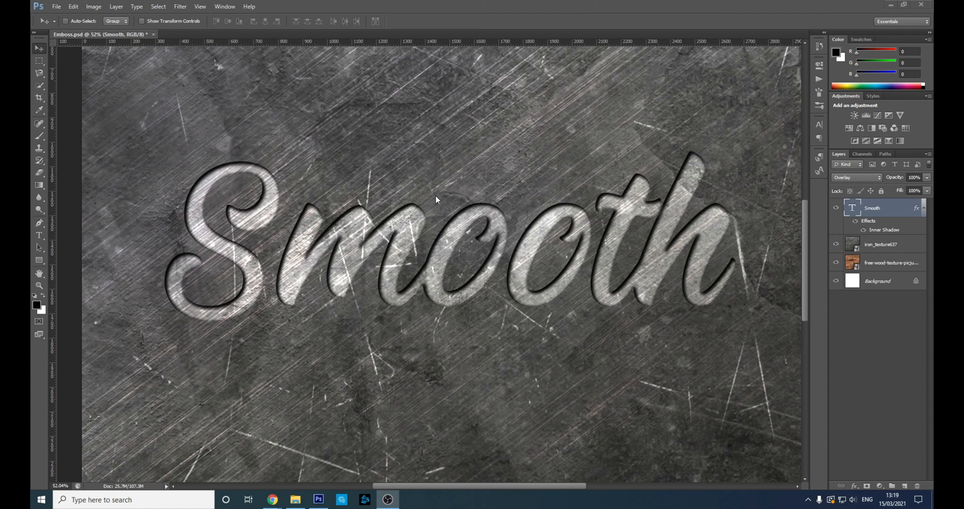
Place the thumb2-4k-aluminum texture from the Textures folder over the text, scaled to about 128% and rotated about -15°
click(295, 499)
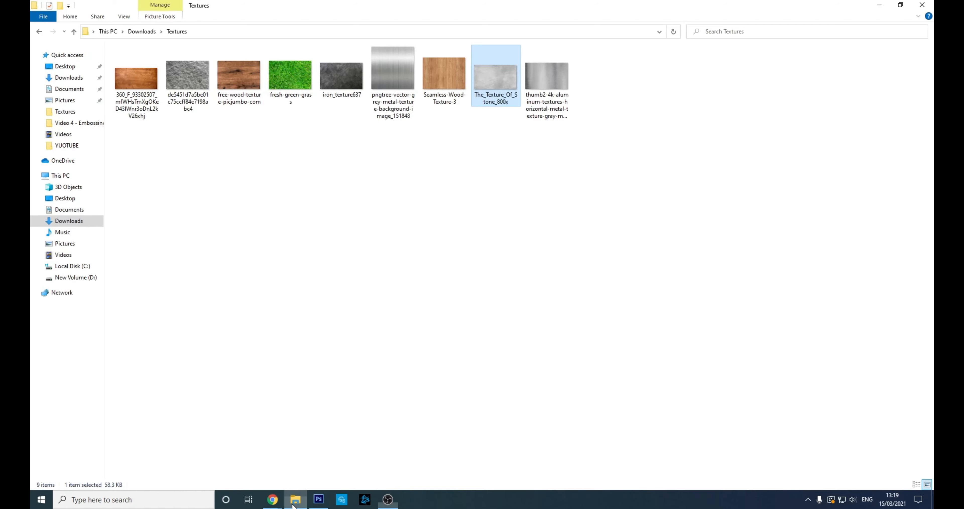
click(557, 75)
drag(557, 77, 388, 336)
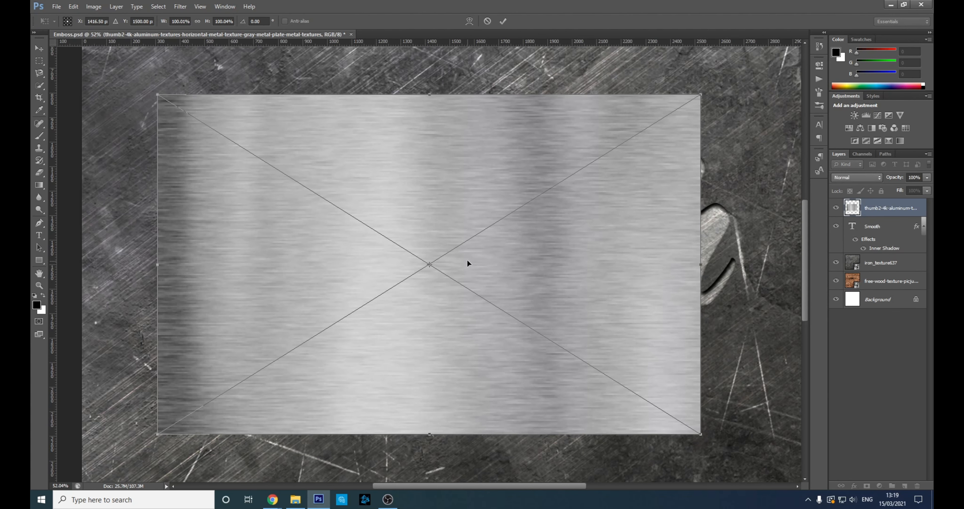
scroll(467, 260, down, 3)
drag(561, 174, 598, 152)
drag(528, 239, 537, 235)
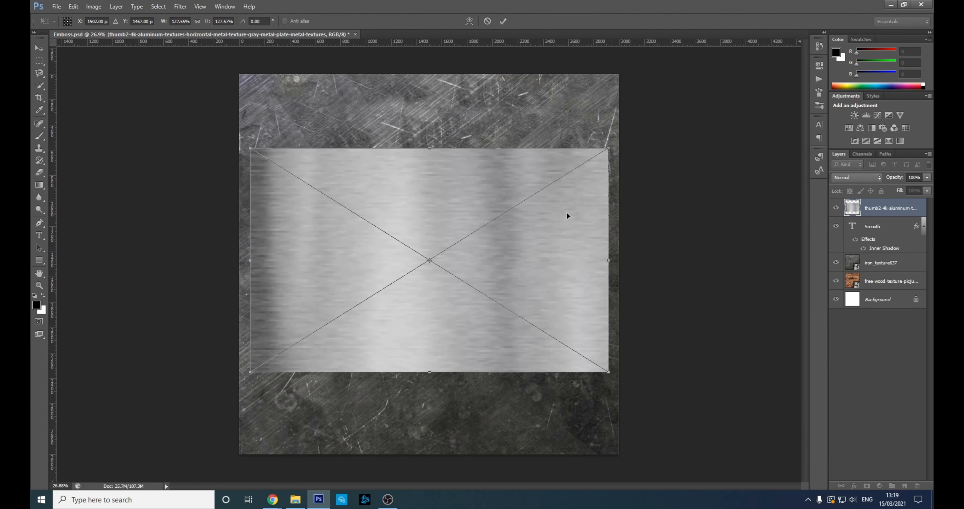
drag(639, 187, 619, 133)
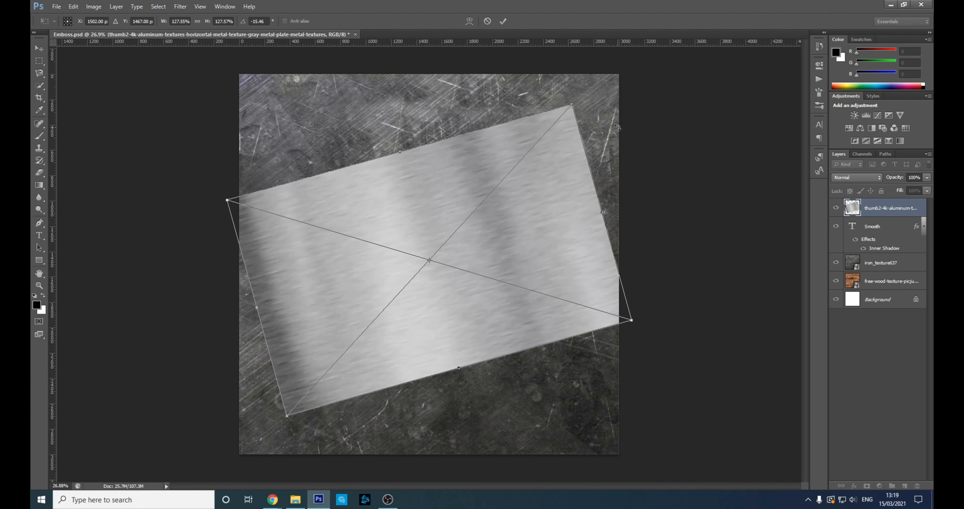
key(Return)
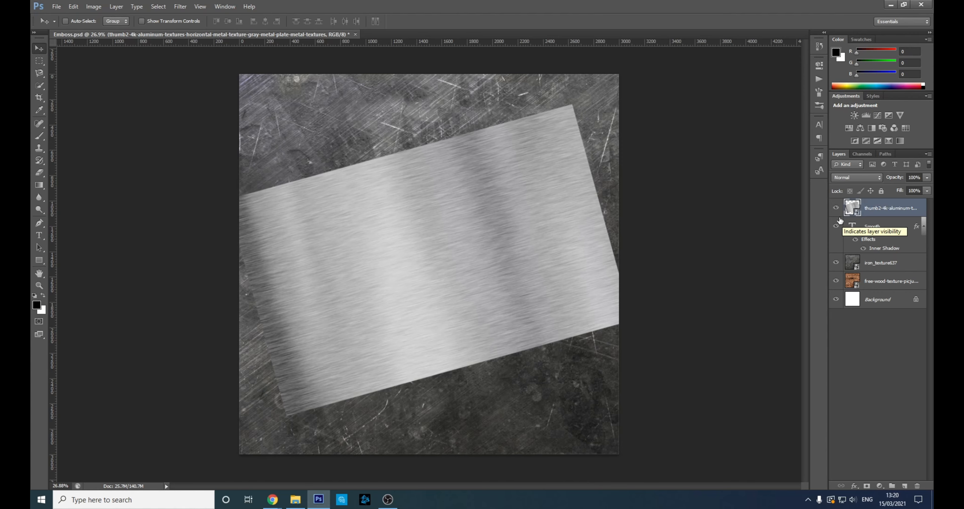
Check the aluminum texture's coverage against the text beneath it and rotate the texture to about 20°
click(836, 208)
click(837, 213)
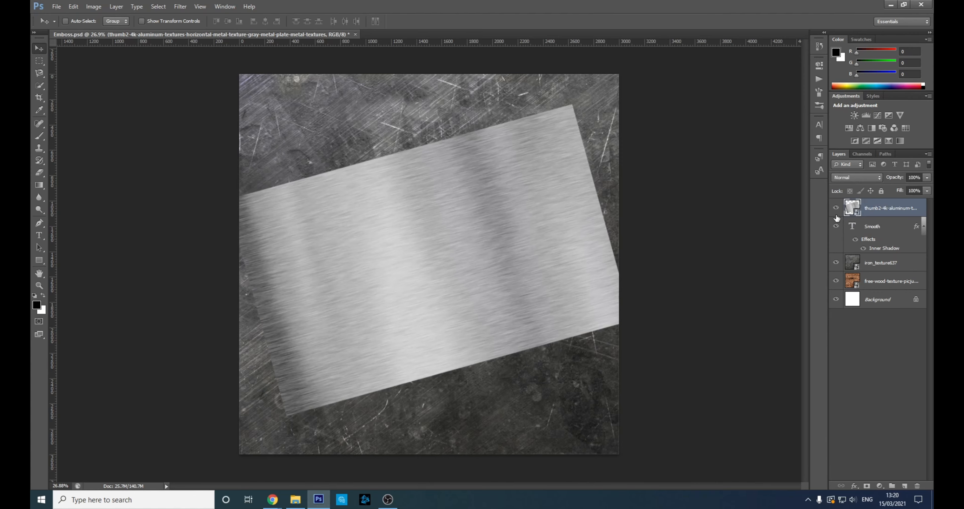
click(837, 214)
click(837, 214)
key(ctrl+t)
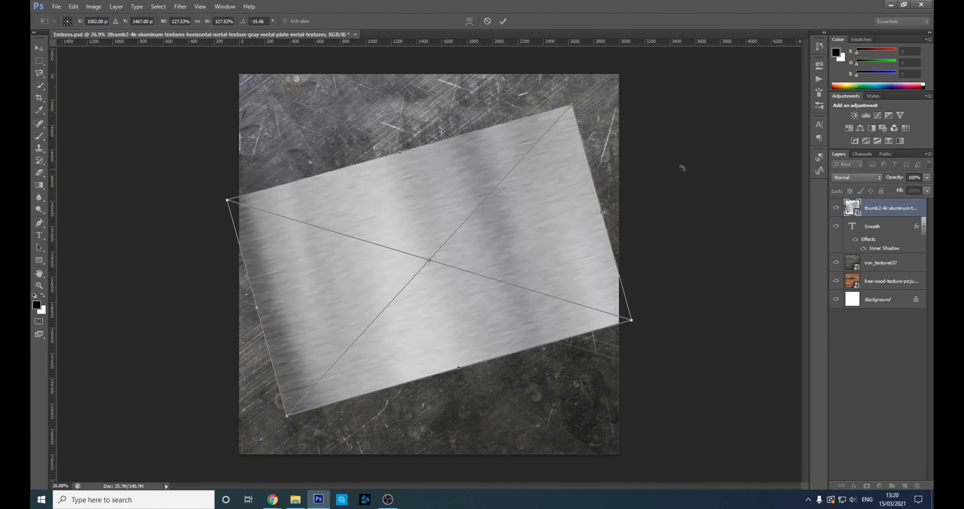
drag(681, 165, 673, 323)
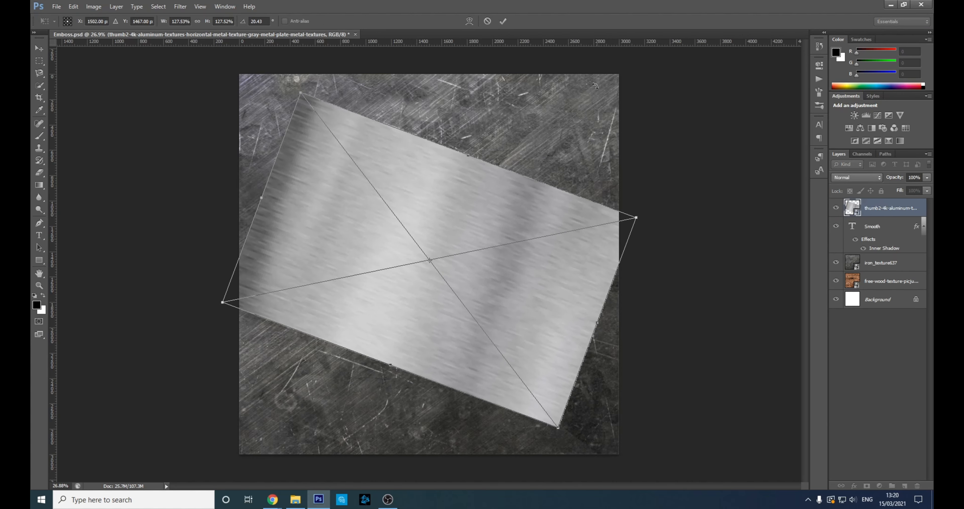
key(Return)
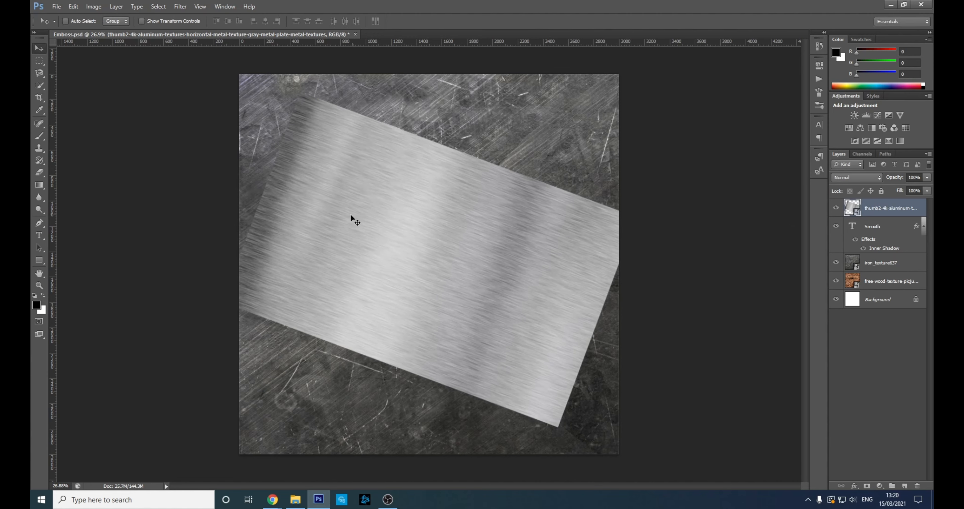
Rasterize the aluminum texture layer and place it directly below the Smooth text layer
right_click(883, 208)
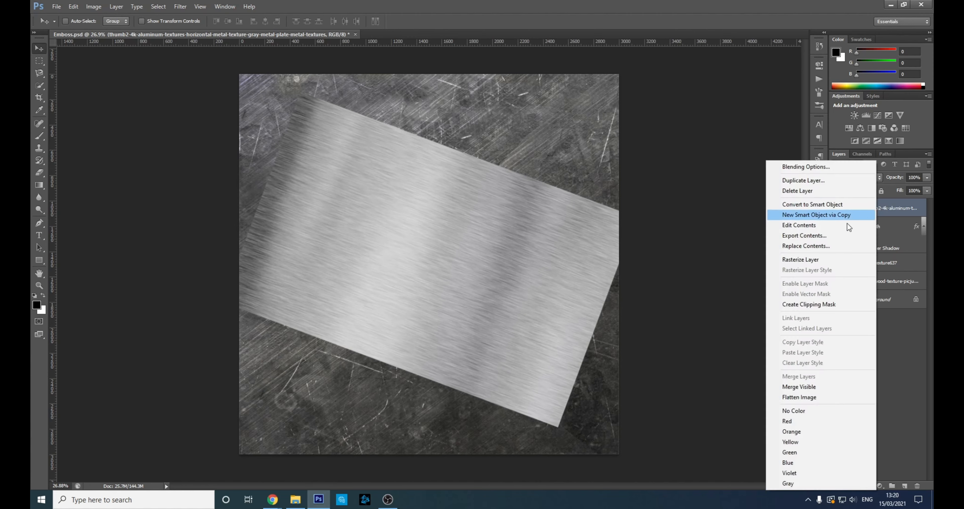
click(808, 259)
drag(884, 212, 882, 253)
Select the empty area around the lettering of the Smooth text layer with the Magic Wand tool
click(878, 208)
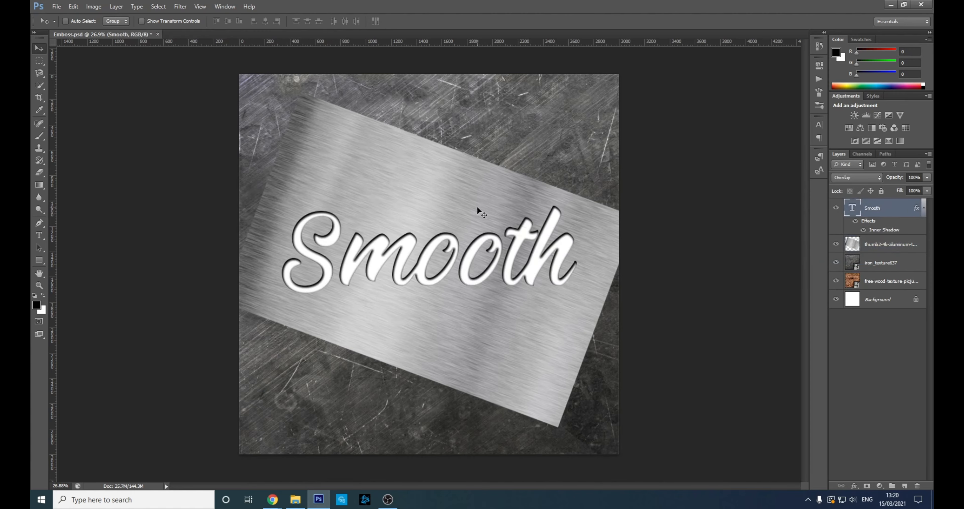
right_click(45, 86)
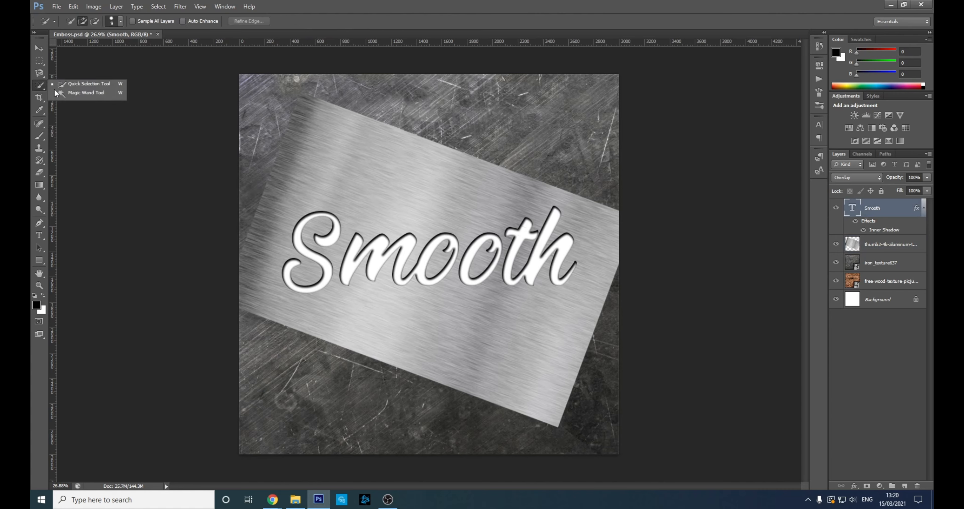
click(83, 95)
click(369, 184)
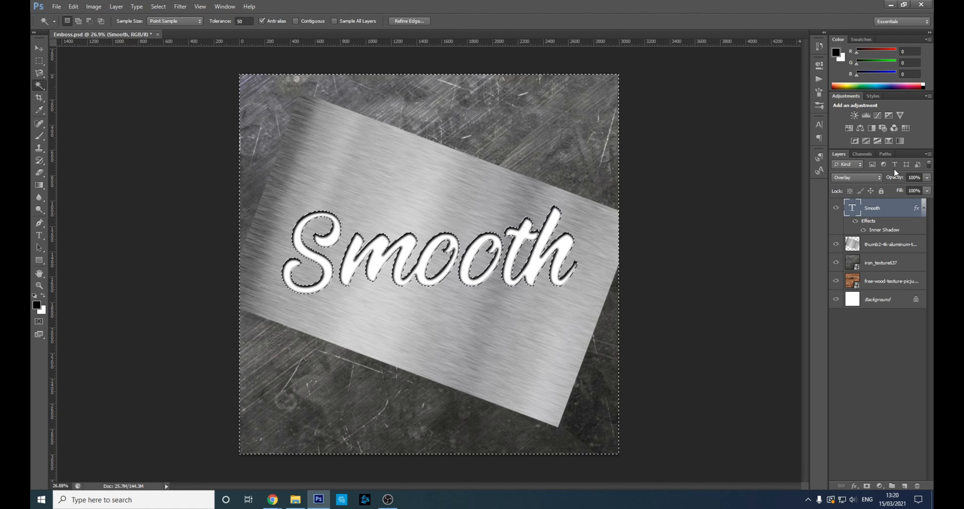
Delete the selected area from the aluminum texture layer so that only the letter shapes remain, and deselect
click(878, 247)
right_click(878, 248)
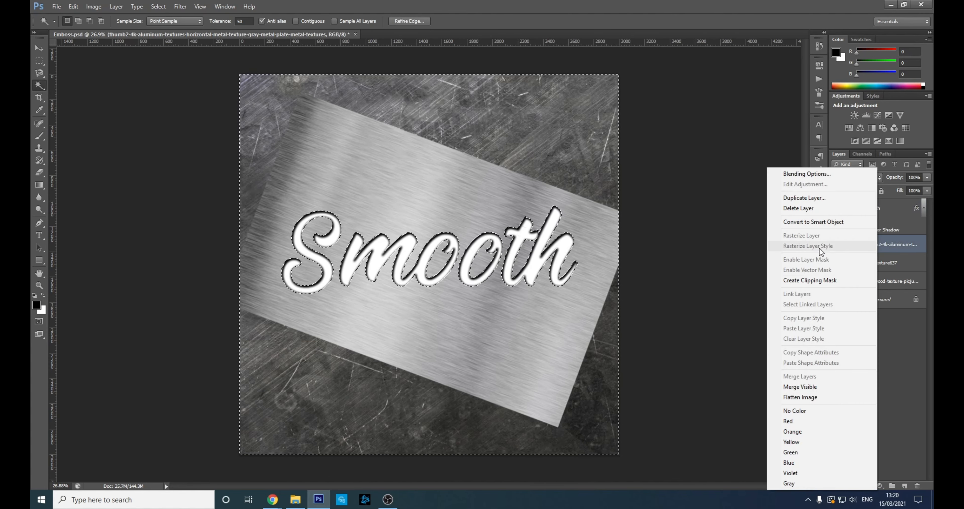
click(738, 252)
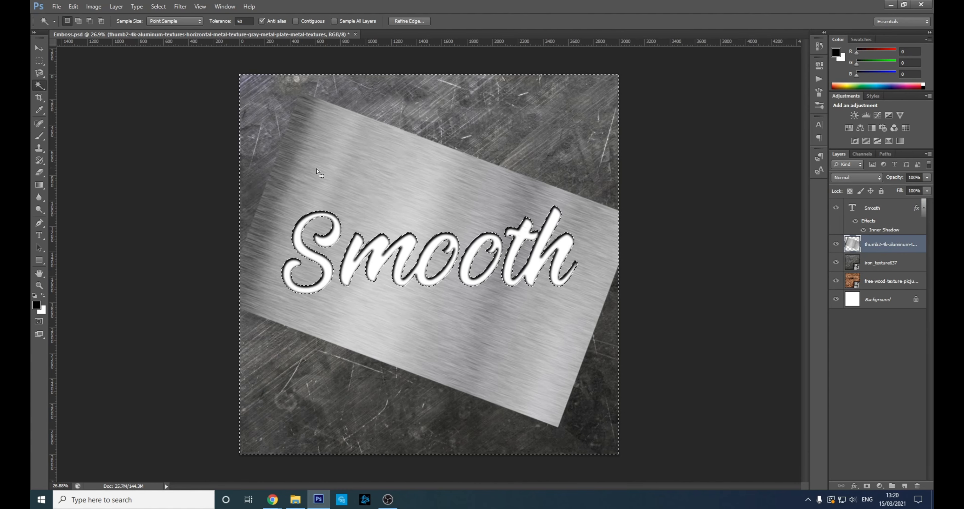
key(Delete)
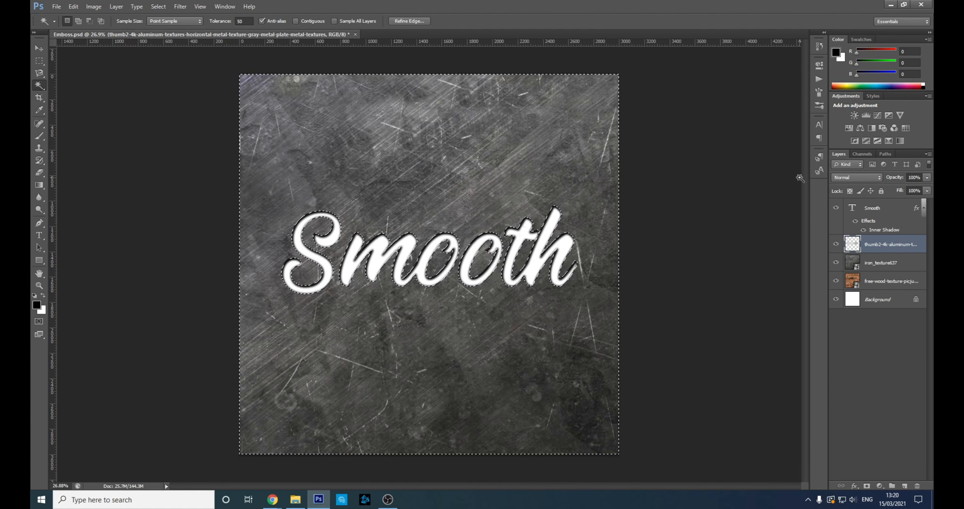
key(ctrl+d)
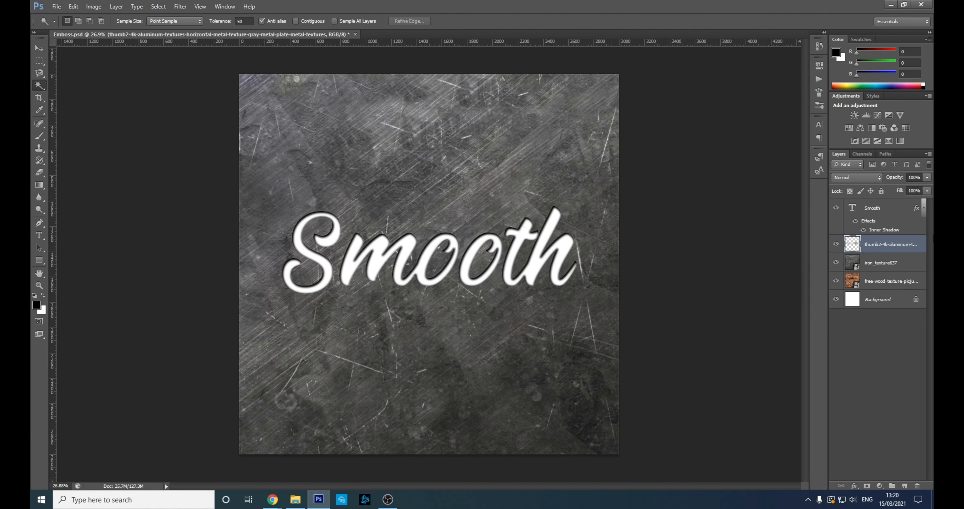
Set the blend mode of the Smooth text layer to Soft Light
click(867, 210)
click(860, 177)
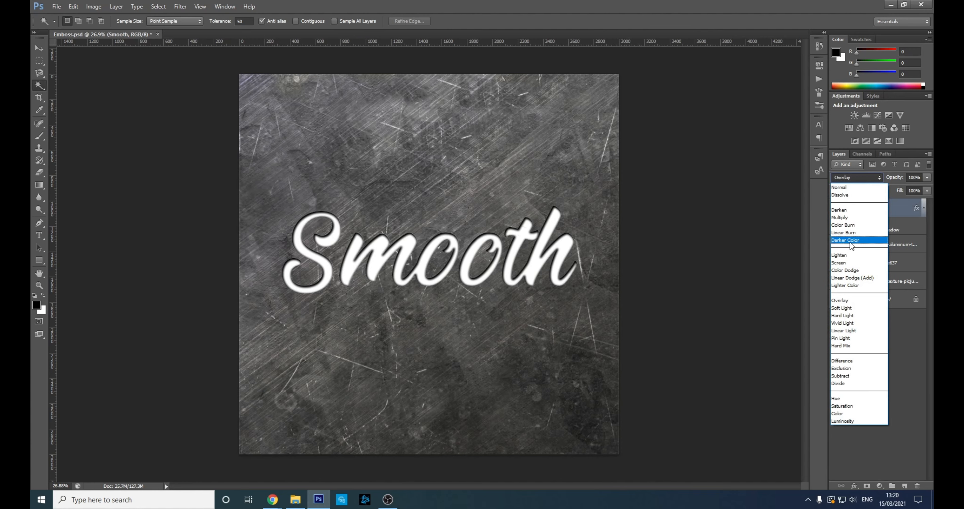
click(859, 178)
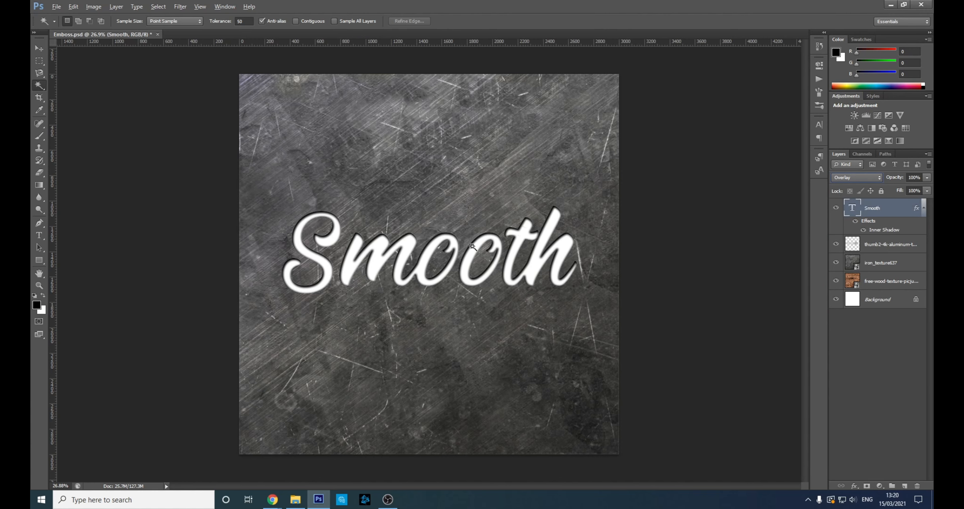
scroll(743, 181, up, 3)
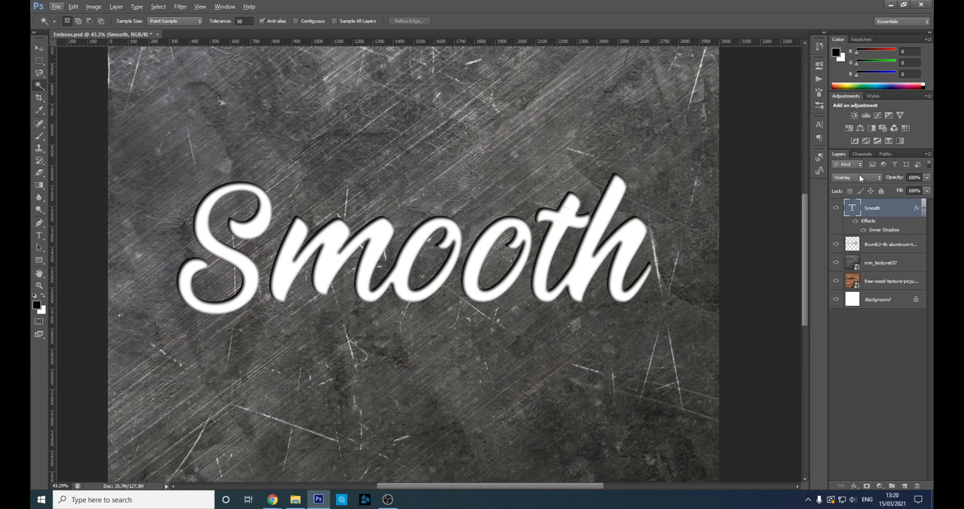
click(875, 243)
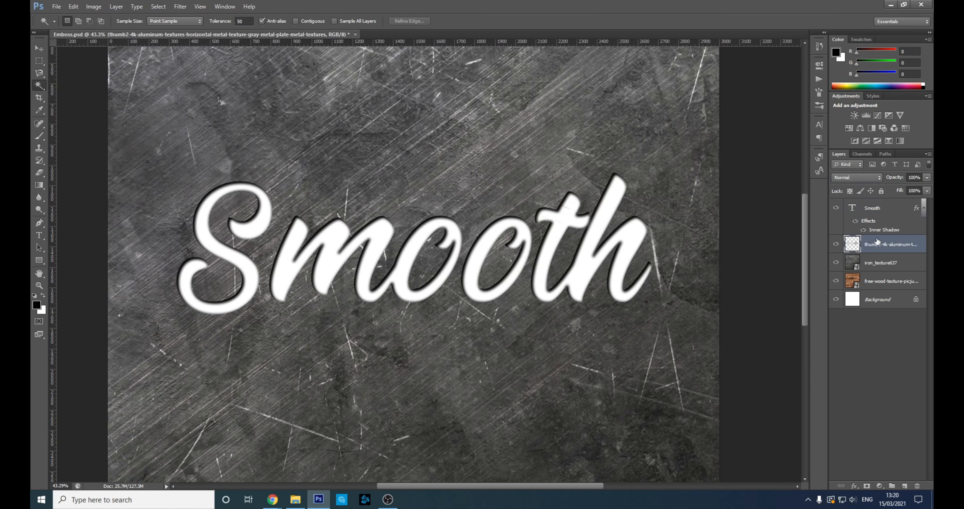
click(872, 178)
key(Escape)
click(900, 215)
click(857, 178)
click(850, 307)
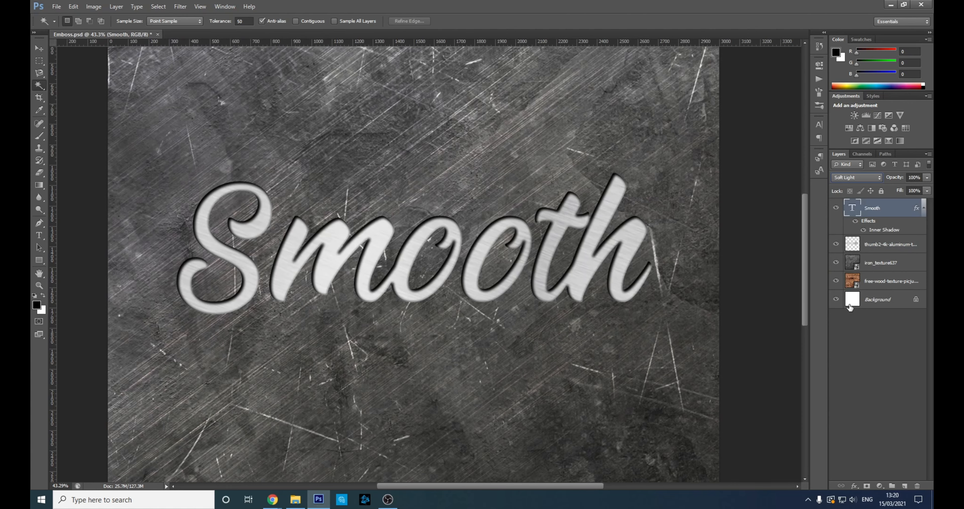
Try the Hard Light blend mode on the Smooth text layer and return it to Soft Light
click(863, 176)
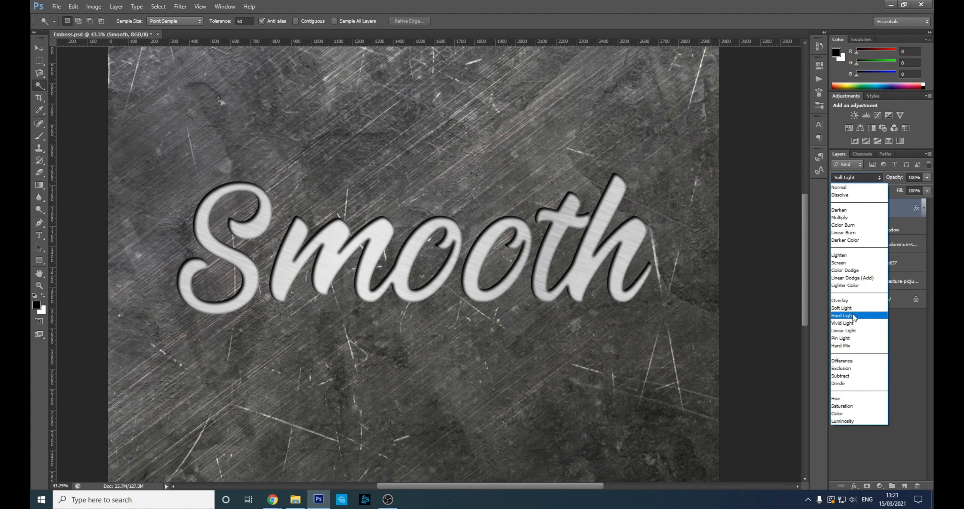
click(854, 317)
click(863, 178)
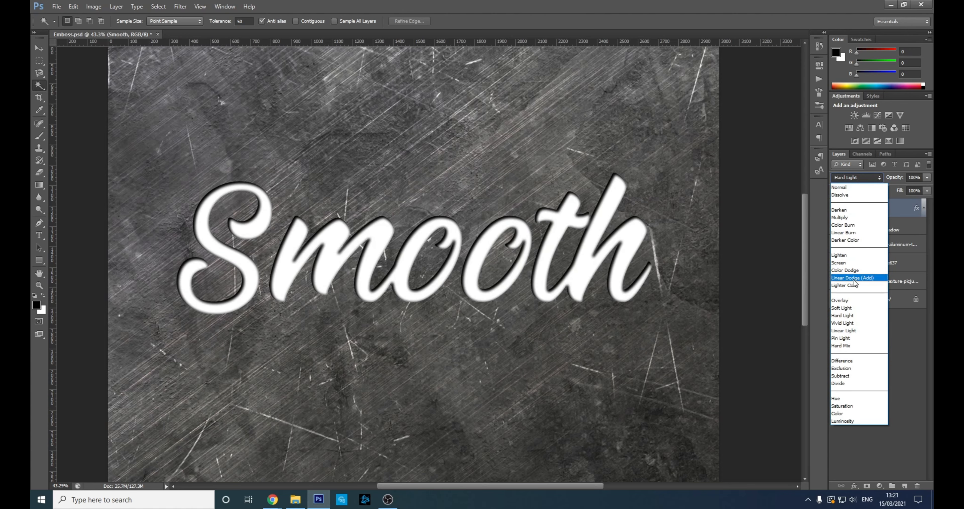
click(855, 308)
Try a slightly reduced opacity of 97% on the Smooth text layer and restore it to 100%
click(924, 180)
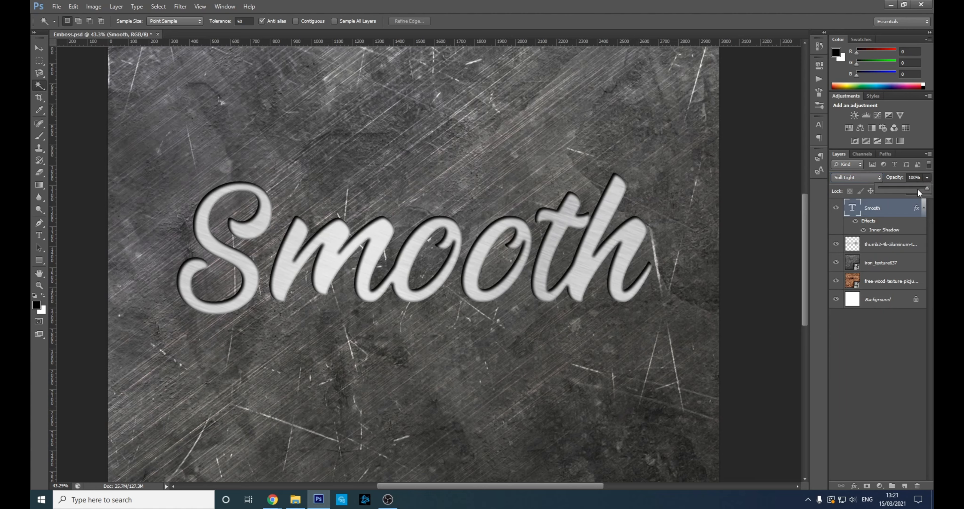
click(915, 190)
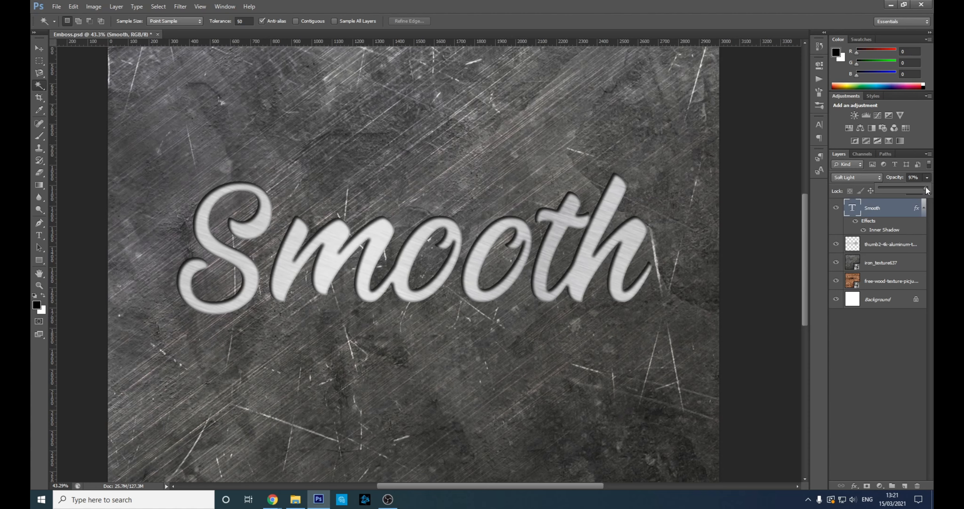
drag(925, 188, 930, 187)
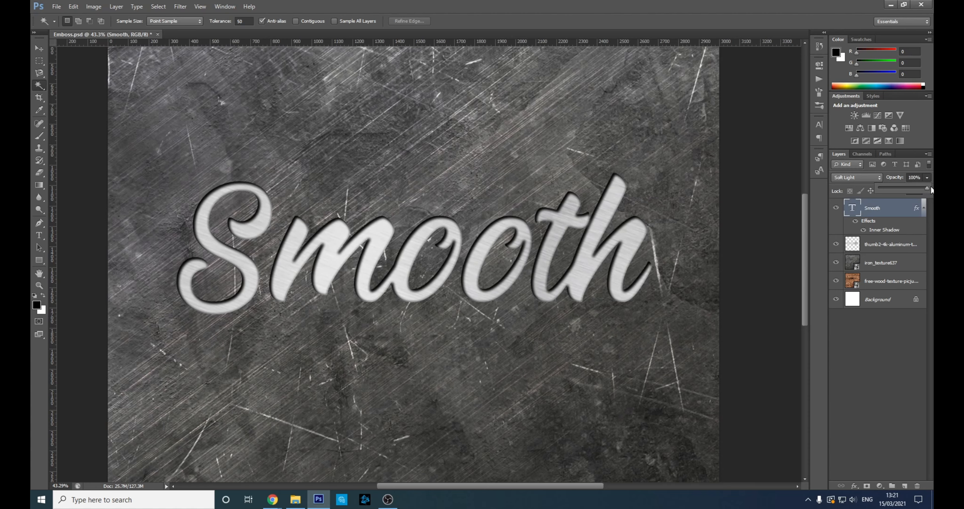
Set the fill of the Smooth text layer to 0%
click(926, 179)
drag(909, 202, 866, 202)
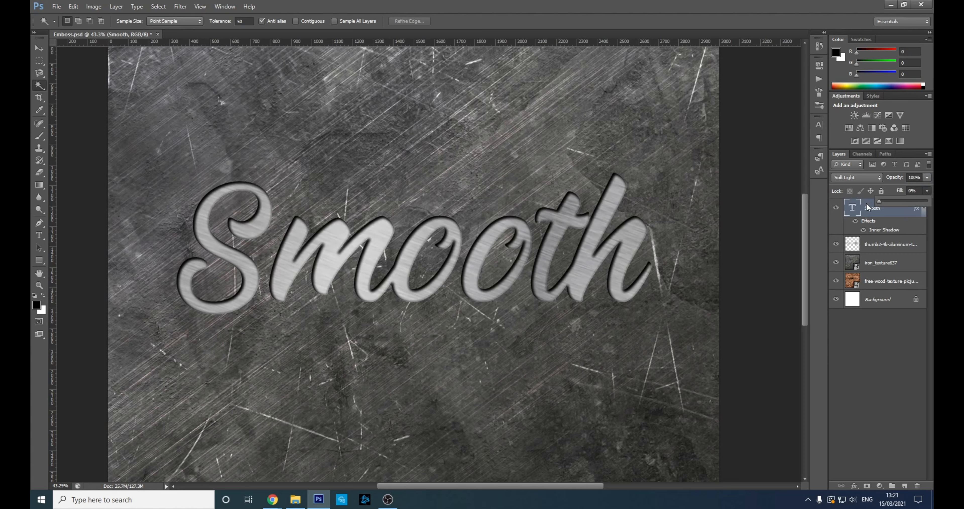
click(928, 192)
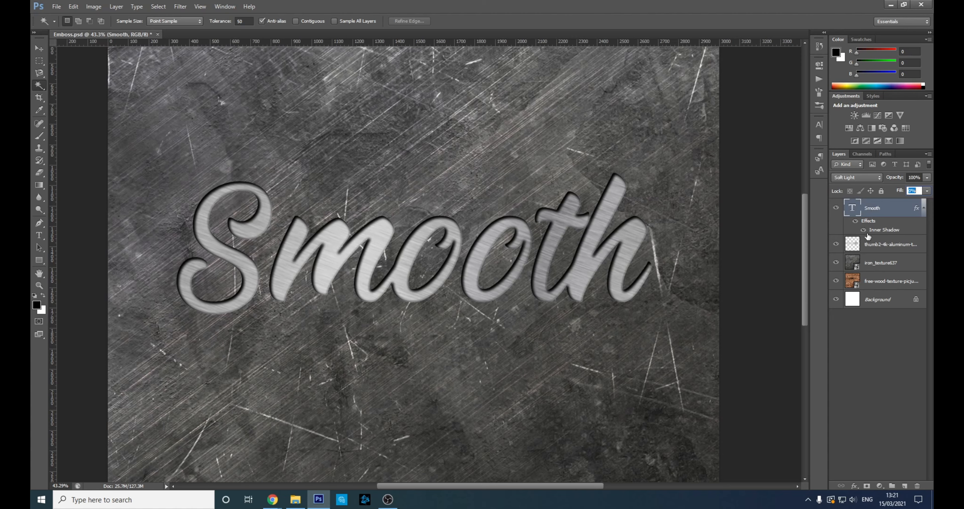
Test a lower opacity on the Smooth text layer with its fill at 0%, and return the opacity to 100%
click(926, 178)
drag(884, 189, 929, 185)
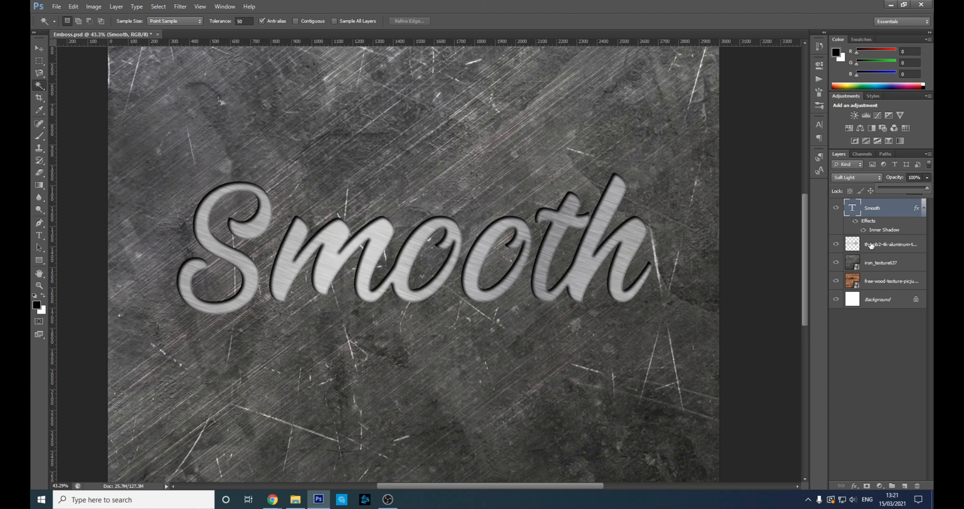
click(927, 177)
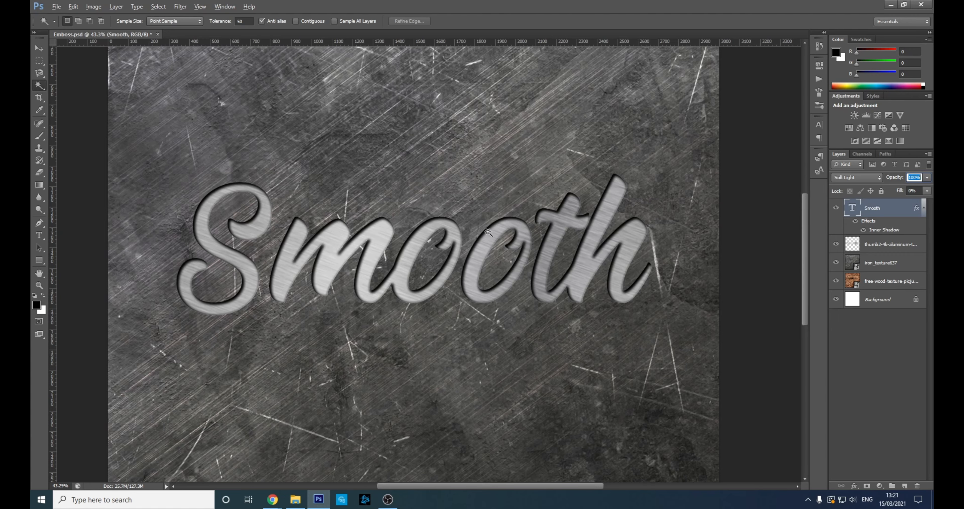
Inspect the brushed-aluminum lettering and its inner shadow at different magnifications
mouse_move(805, 213)
mouse_down()
mouse_move(803, 185)
mouse_move(801, 229)
mouse_move(801, 221)
mouse_up()
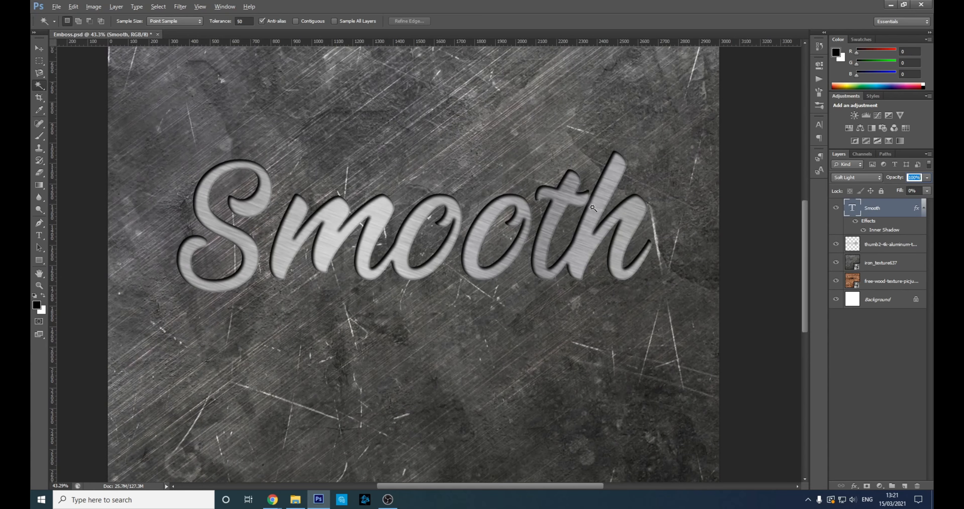
click(40, 136)
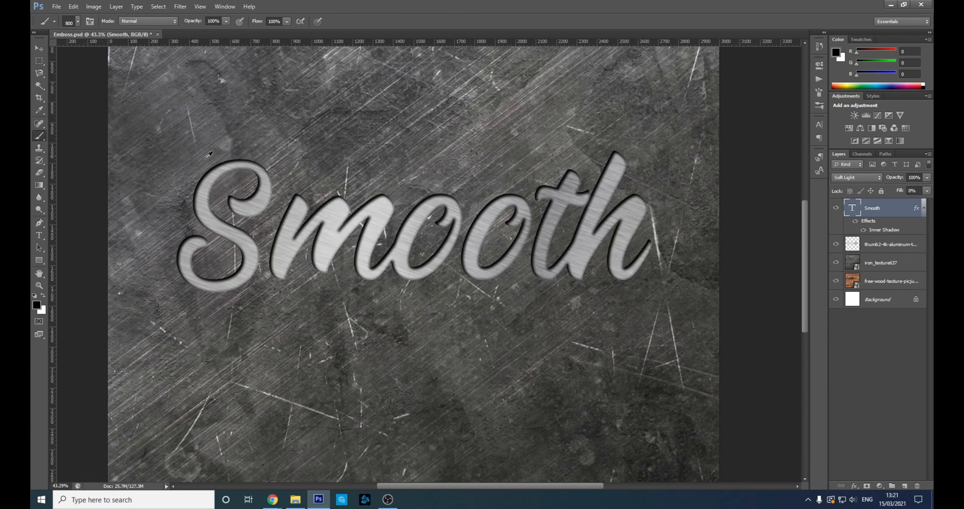
scroll(183, 150, down, 5)
scroll(276, 229, up, 5)
scroll(441, 208, down, 4)
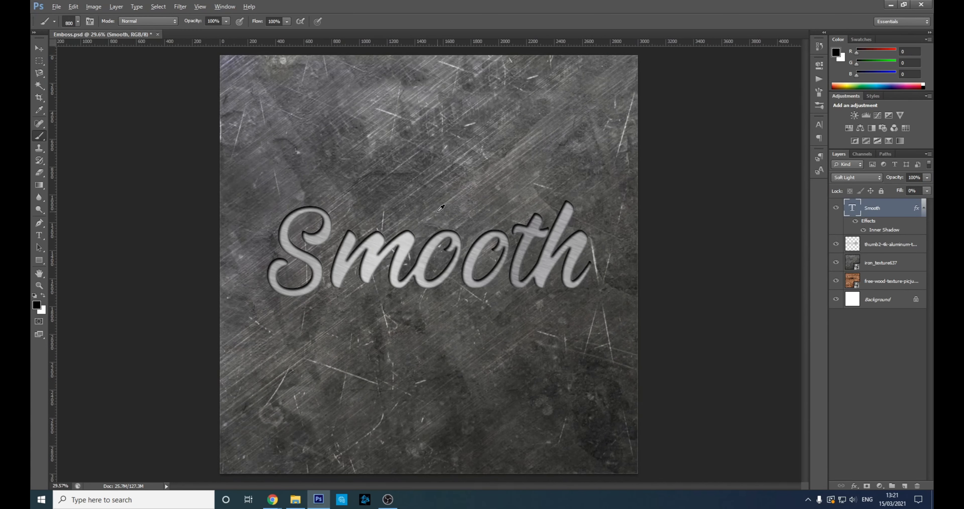
scroll(441, 209, up, 4)
scroll(388, 216, down, 5)
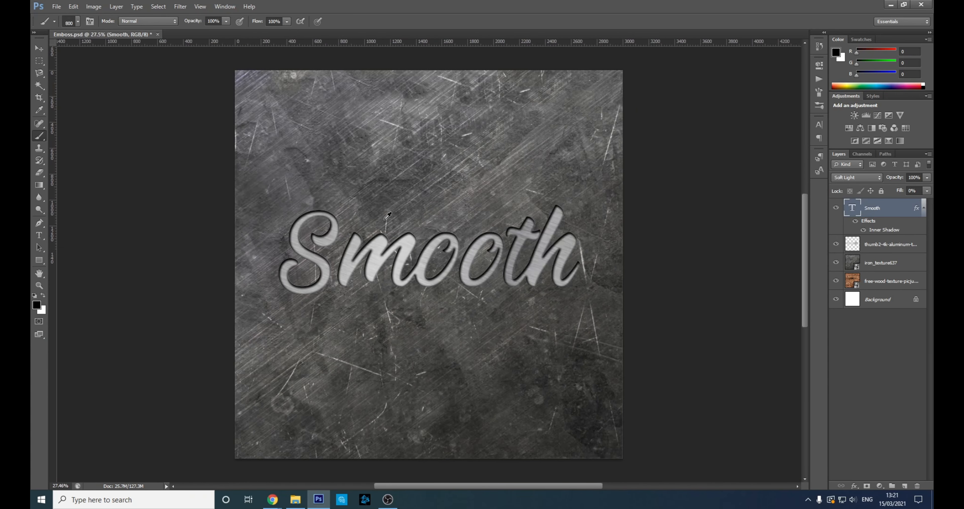